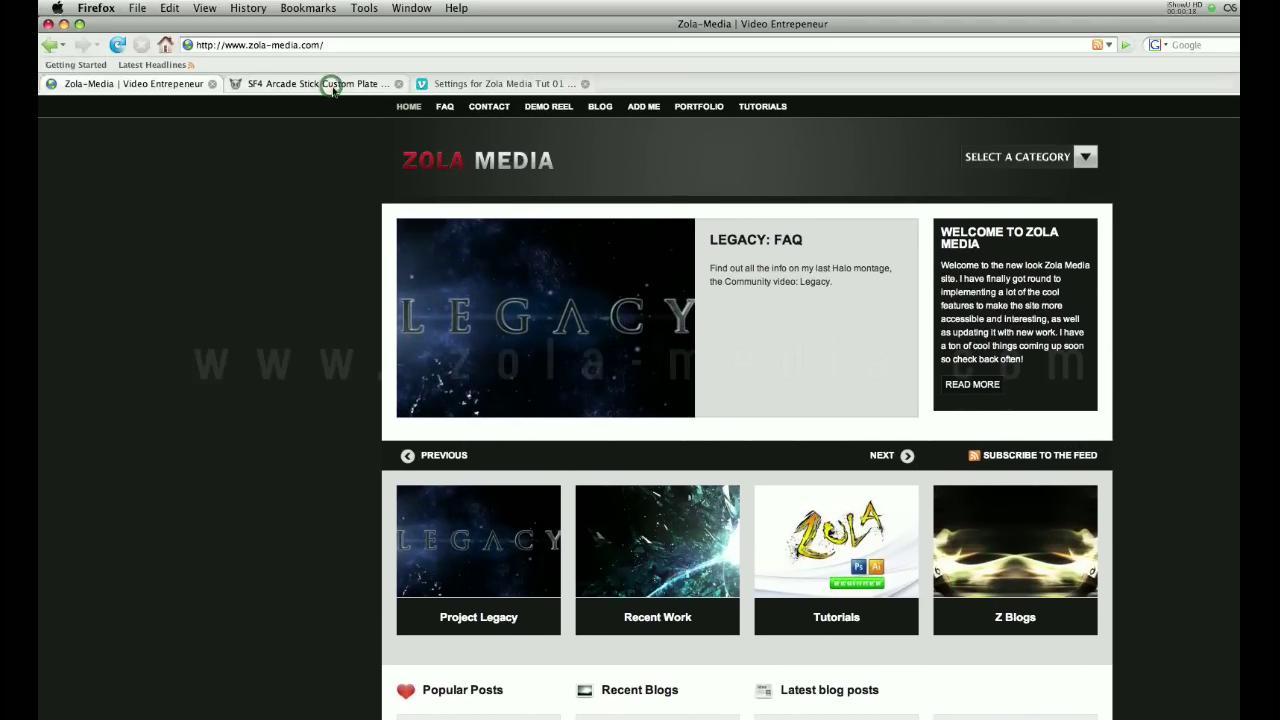
Step: View the SF4 Arcade Stick Custom Plate artwork at full size on deviantART, then switch to Illustrator
{"action": "left_click", "coordinate": [330, 84]}
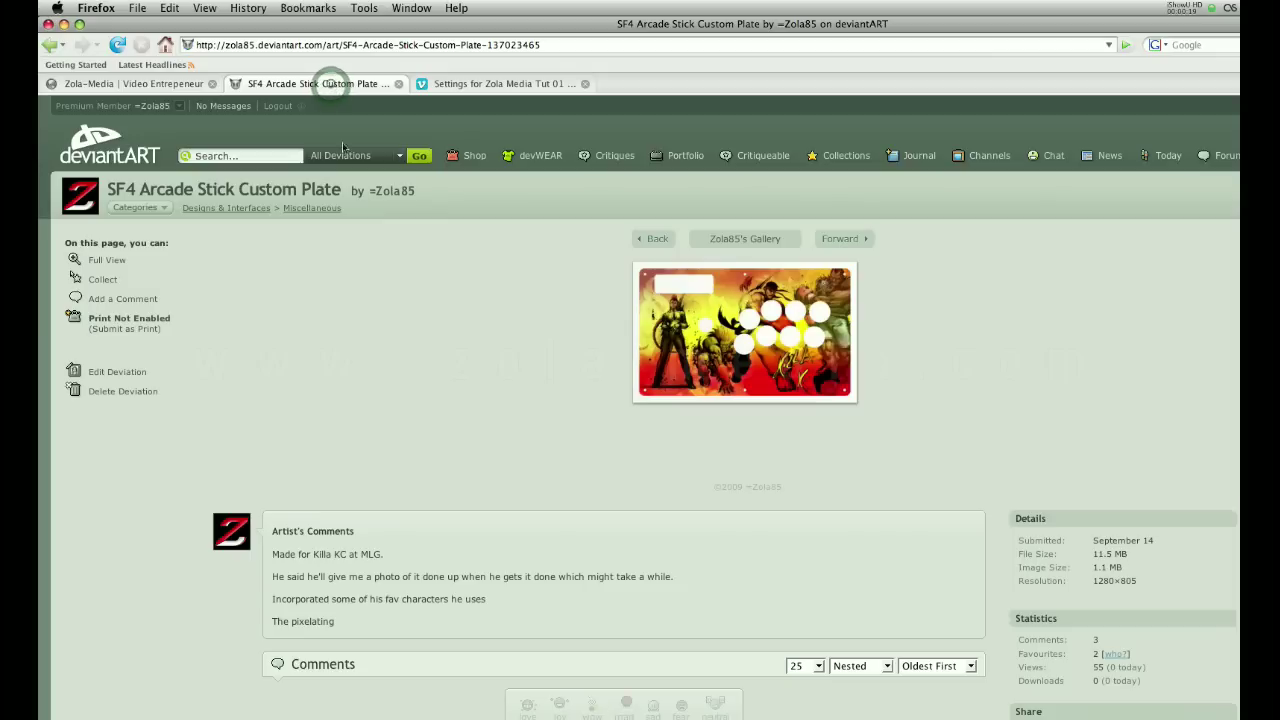
{"action": "left_click", "coordinate": [743, 355]}
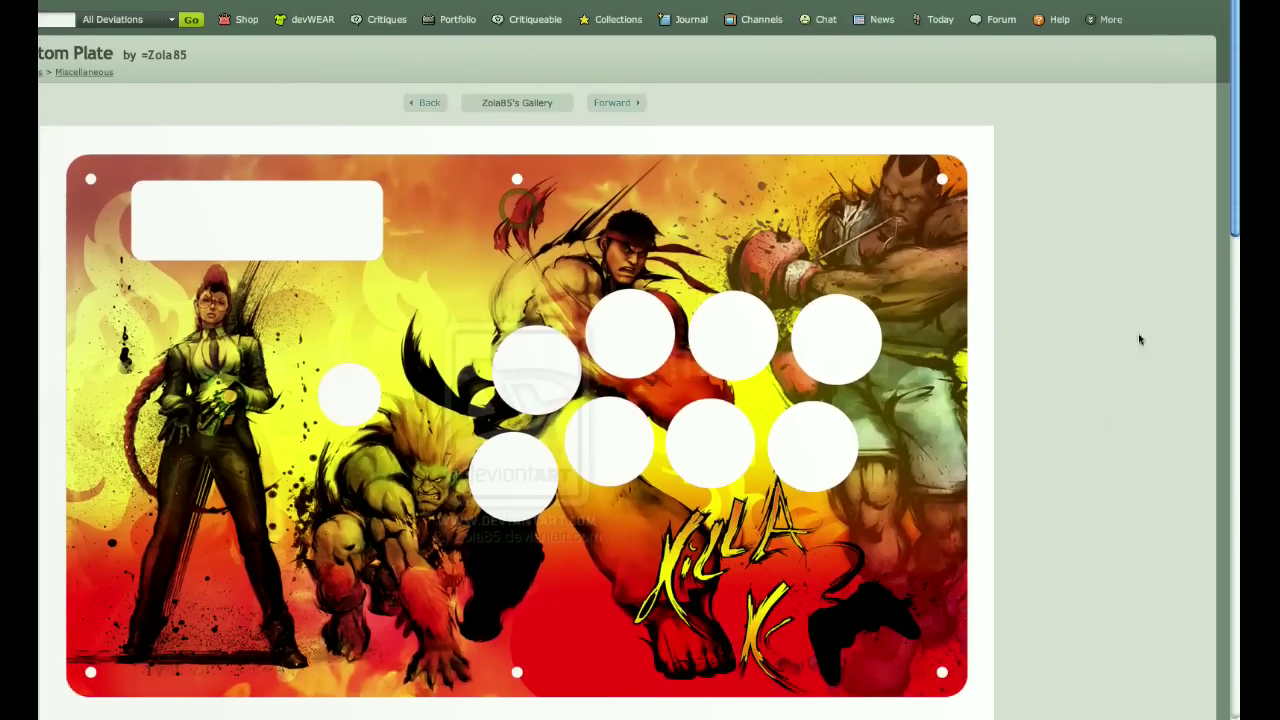
{"action": "scroll", "coordinate": [732, 345], "scroll_direction": "down", "scroll_amount": 6}
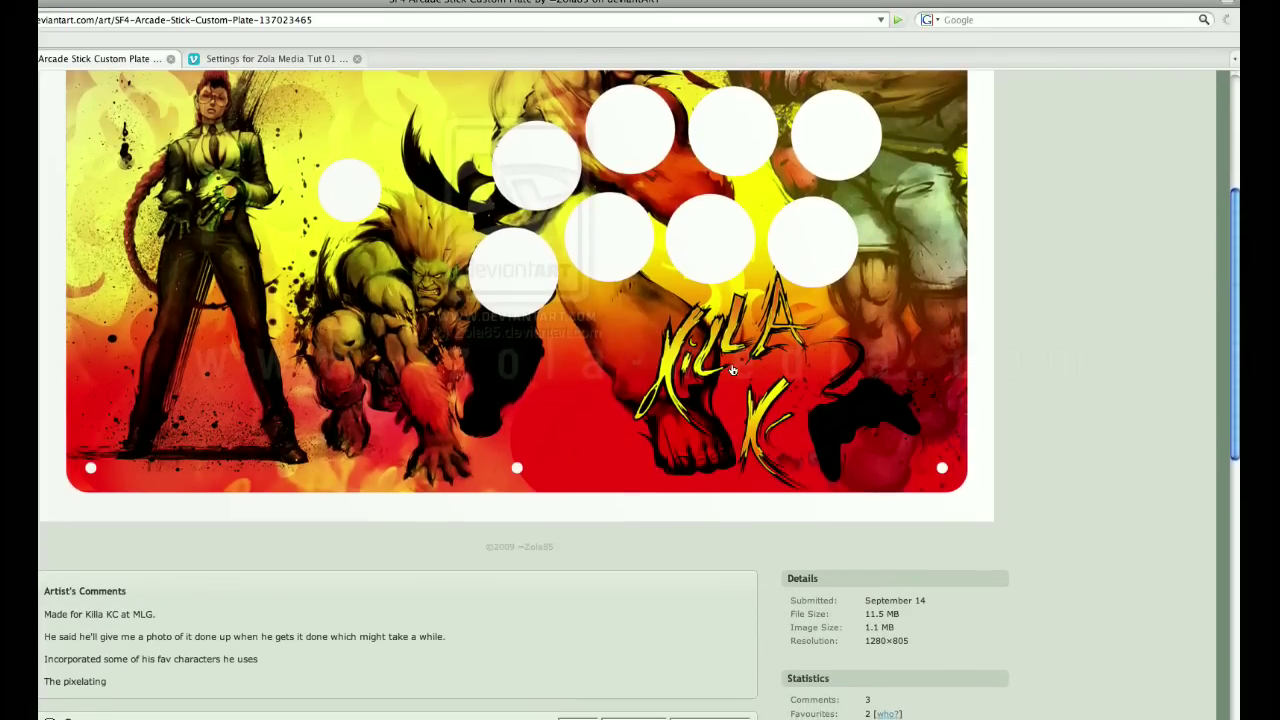
{"action": "scroll", "coordinate": [760, 440], "scroll_direction": "up", "scroll_amount": 5}
{"action": "scroll", "coordinate": [776, 519], "scroll_direction": "down", "scroll_amount": 3}
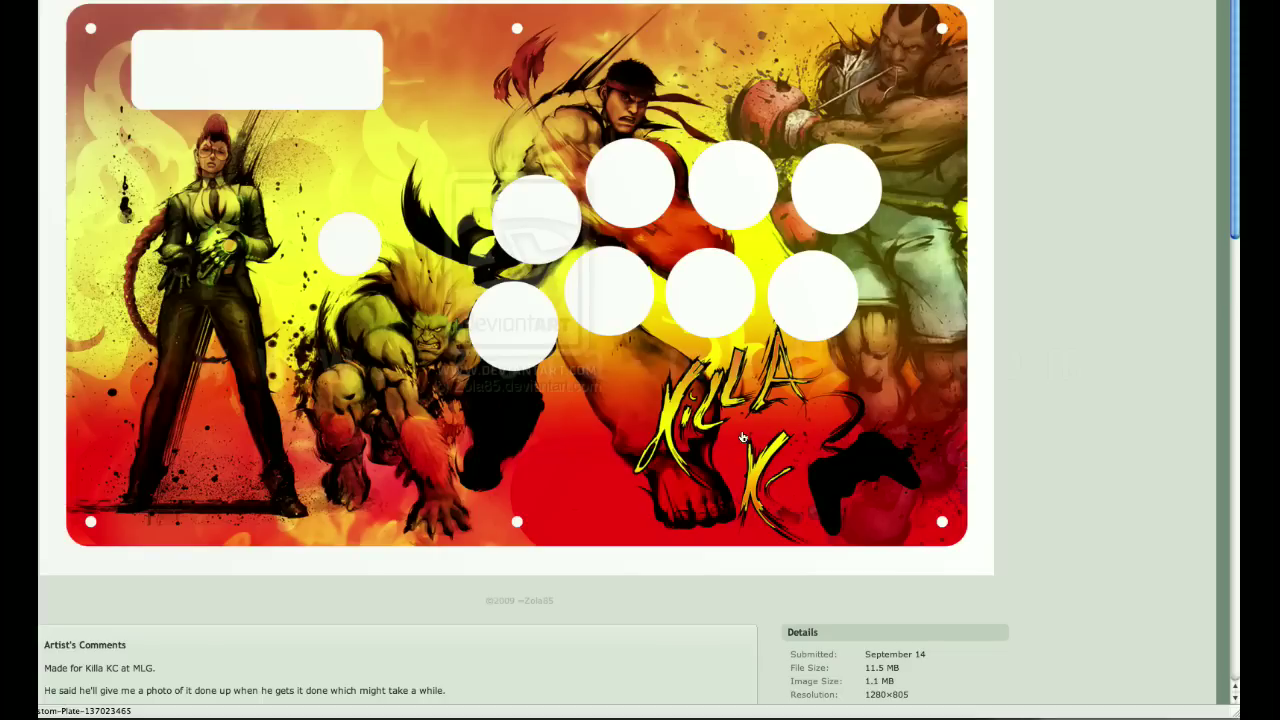
{"action": "key", "text": "super+Tab"}
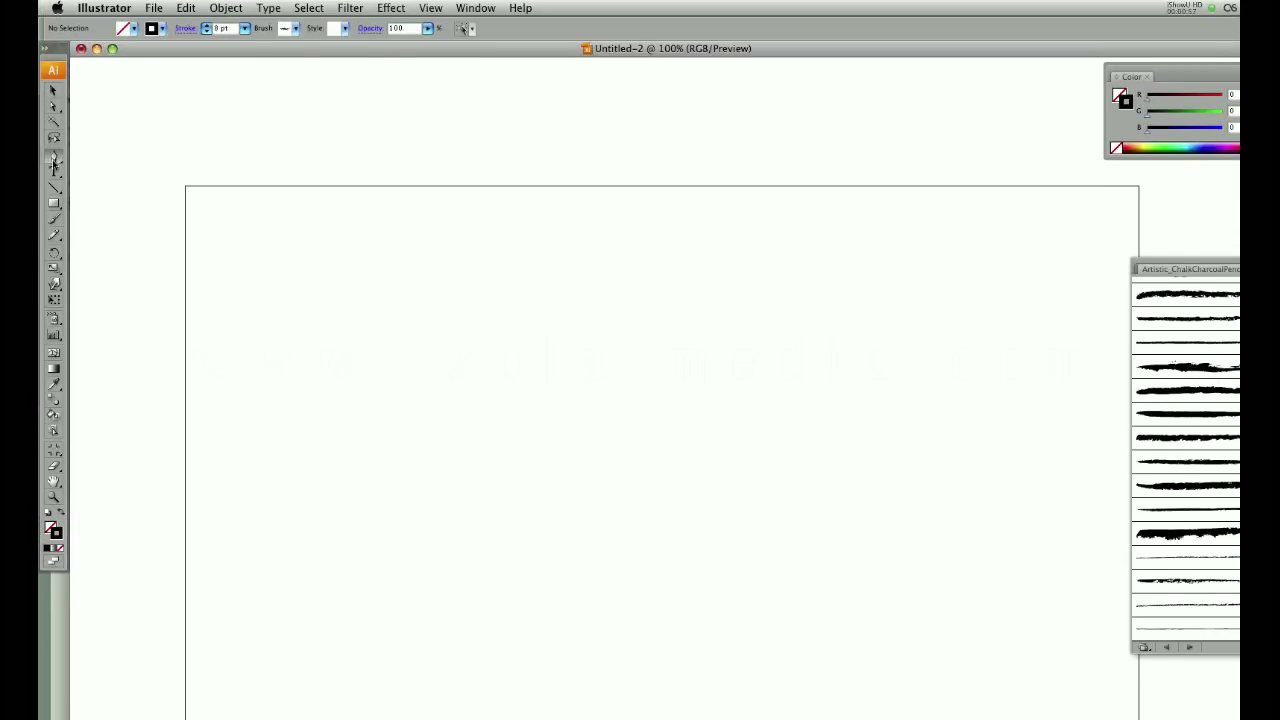
Step: Draw a smooth Z-shaped pen path across the artboard and stroke it with Charcoal - Rough
{"action": "key", "text": "p"}
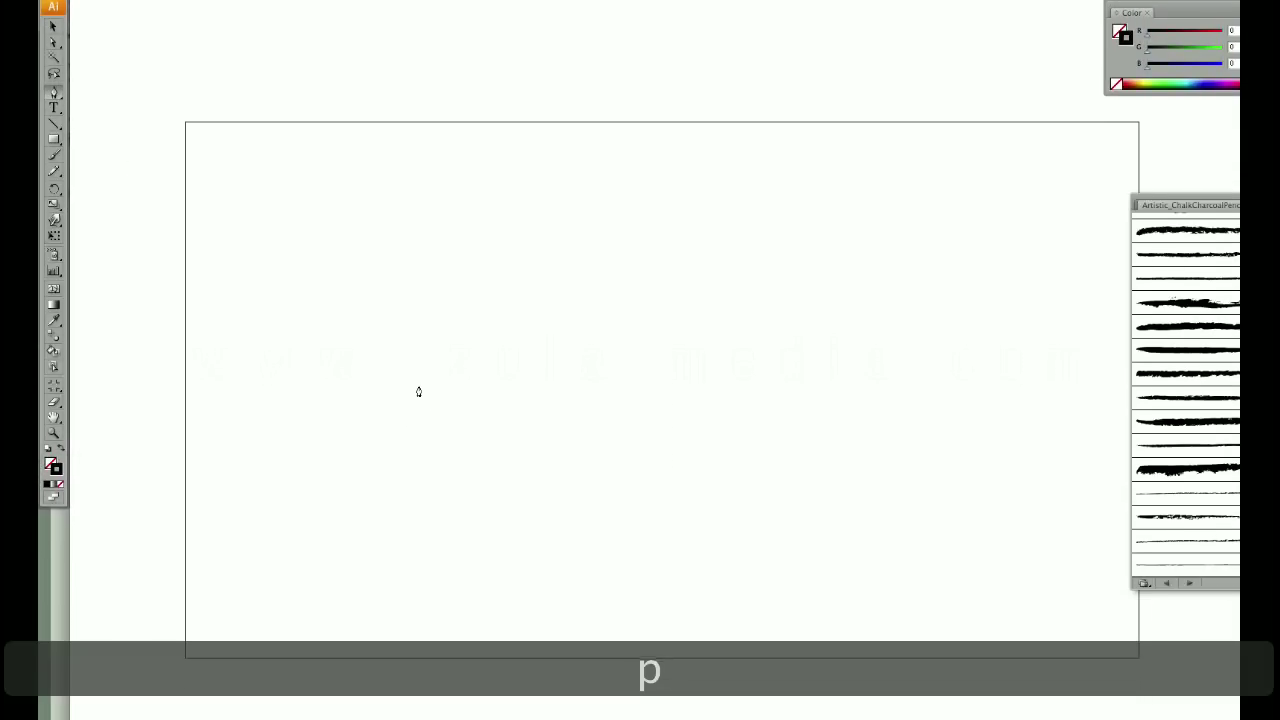
{"action": "left_click", "coordinate": [55, 157]}
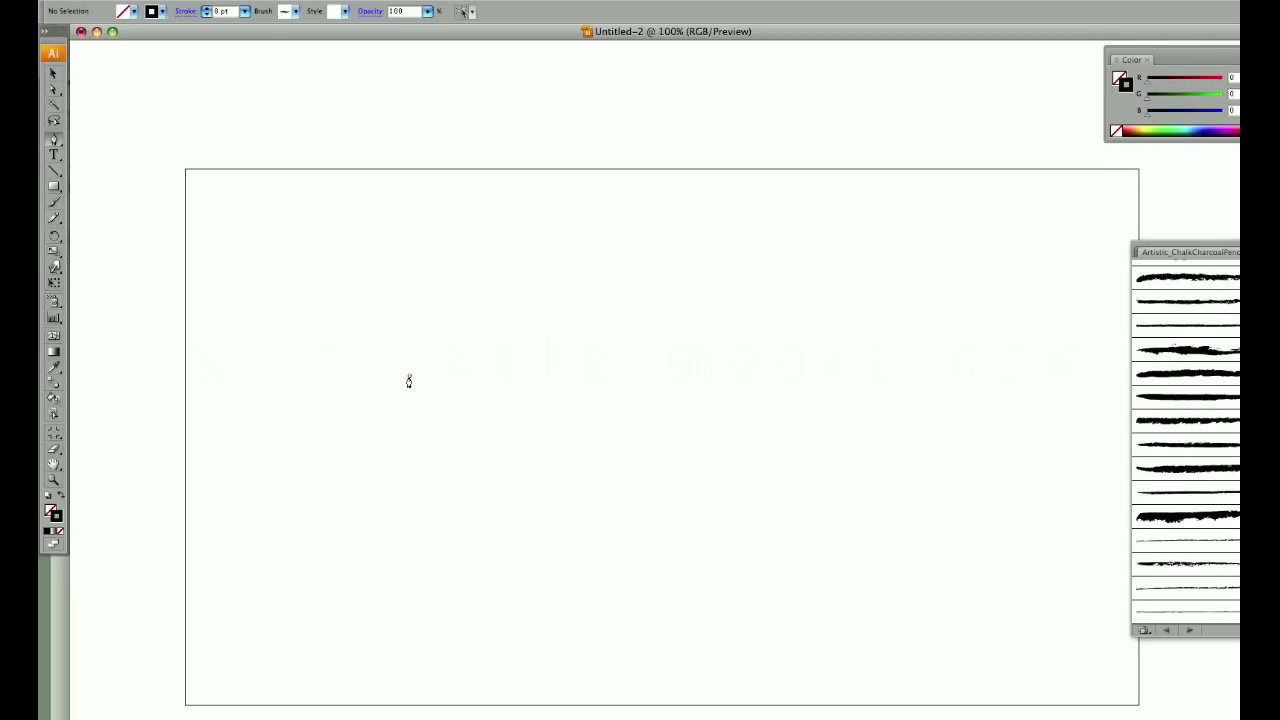
{"action": "left_click", "coordinate": [409, 392]}
{"action": "left_click_drag", "start_coordinate": [660, 289], "coordinate": [686, 289]}
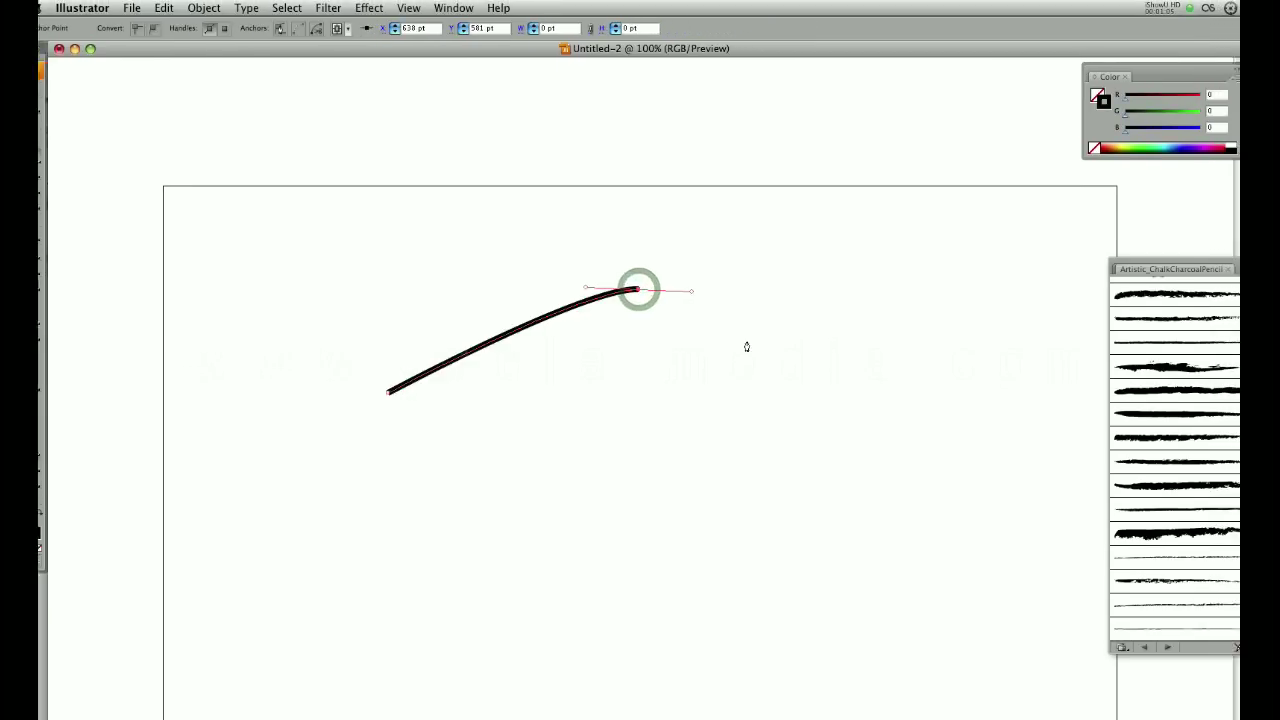
{"action": "left_click_drag", "start_coordinate": [763, 327], "coordinate": [759, 358]}
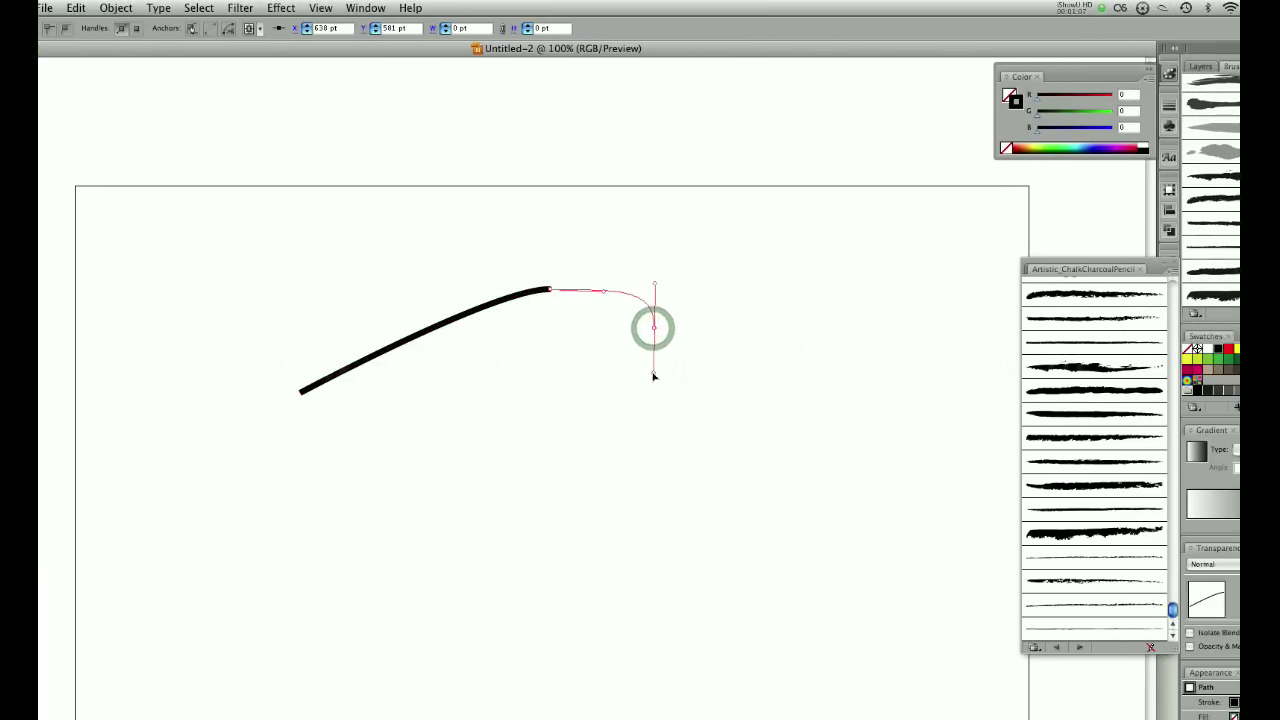
{"action": "left_click_drag", "start_coordinate": [558, 463], "coordinate": [511, 491]}
{"action": "left_click_drag", "start_coordinate": [339, 555], "coordinate": [321, 580]}
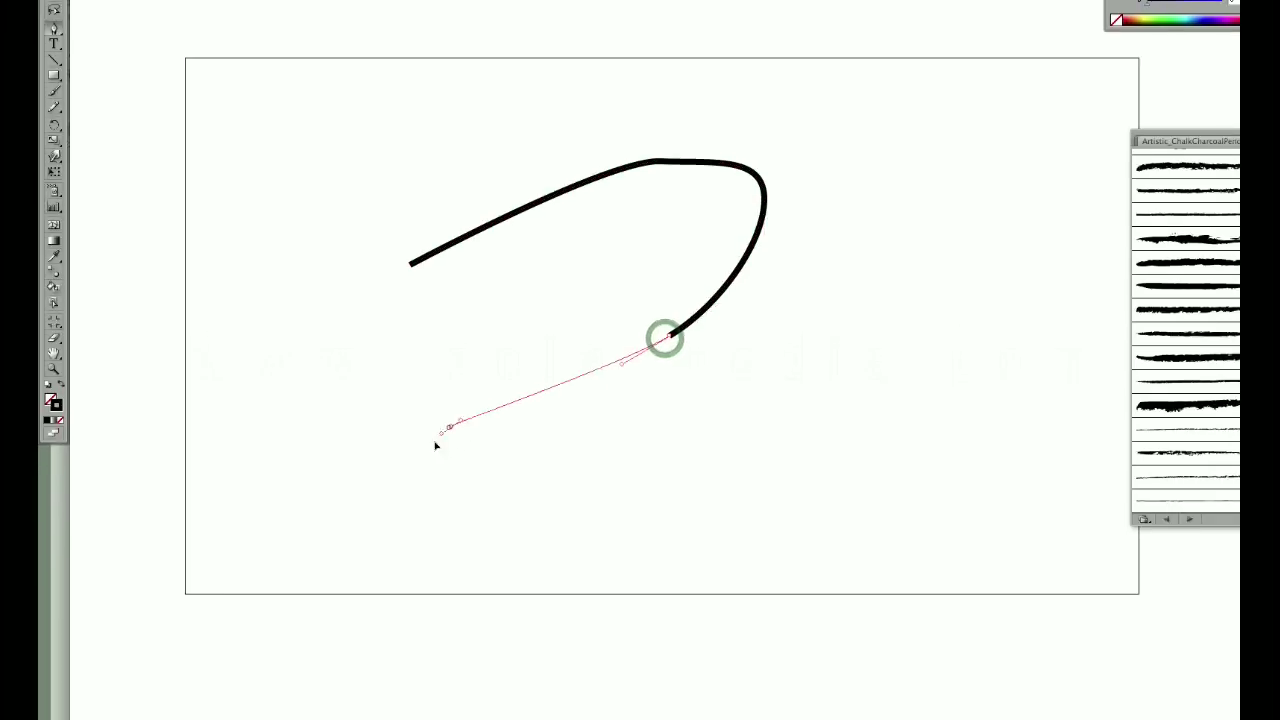
{"action": "left_click_drag", "start_coordinate": [431, 449], "coordinate": [422, 463]}
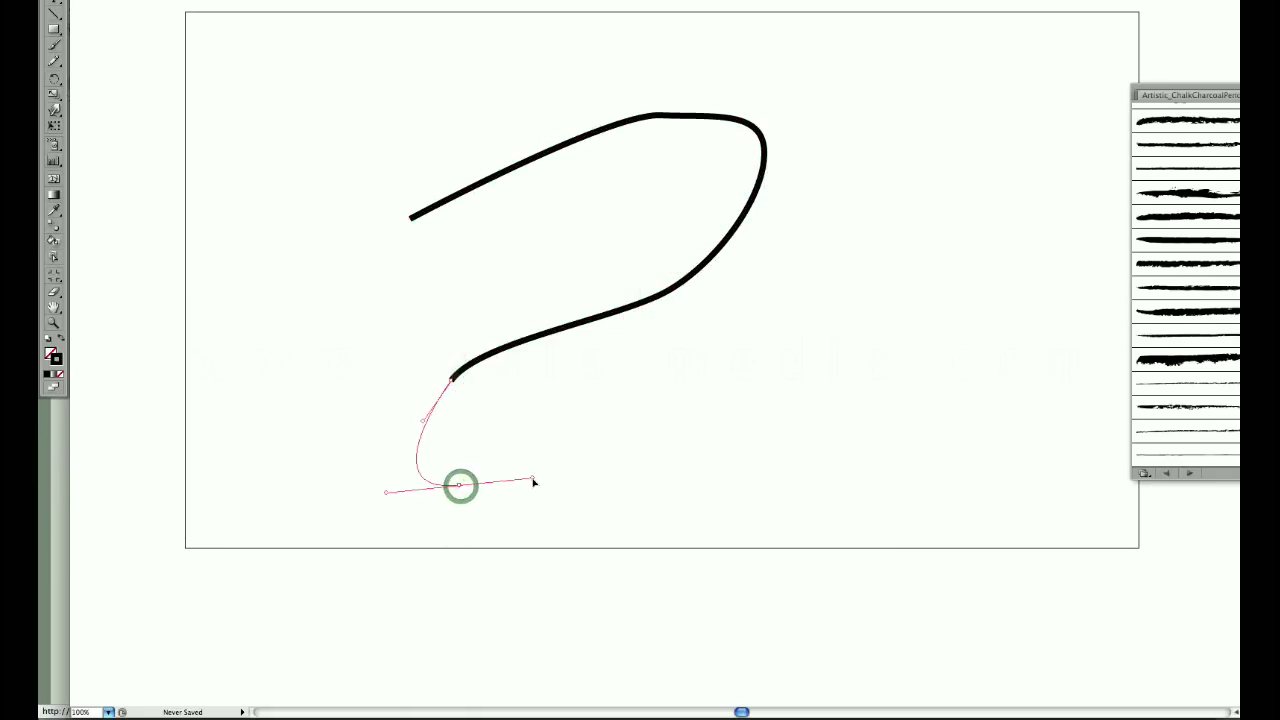
{"action": "left_click_drag", "start_coordinate": [780, 440], "coordinate": [821, 391]}
{"action": "left_click", "coordinate": [653, 345]}
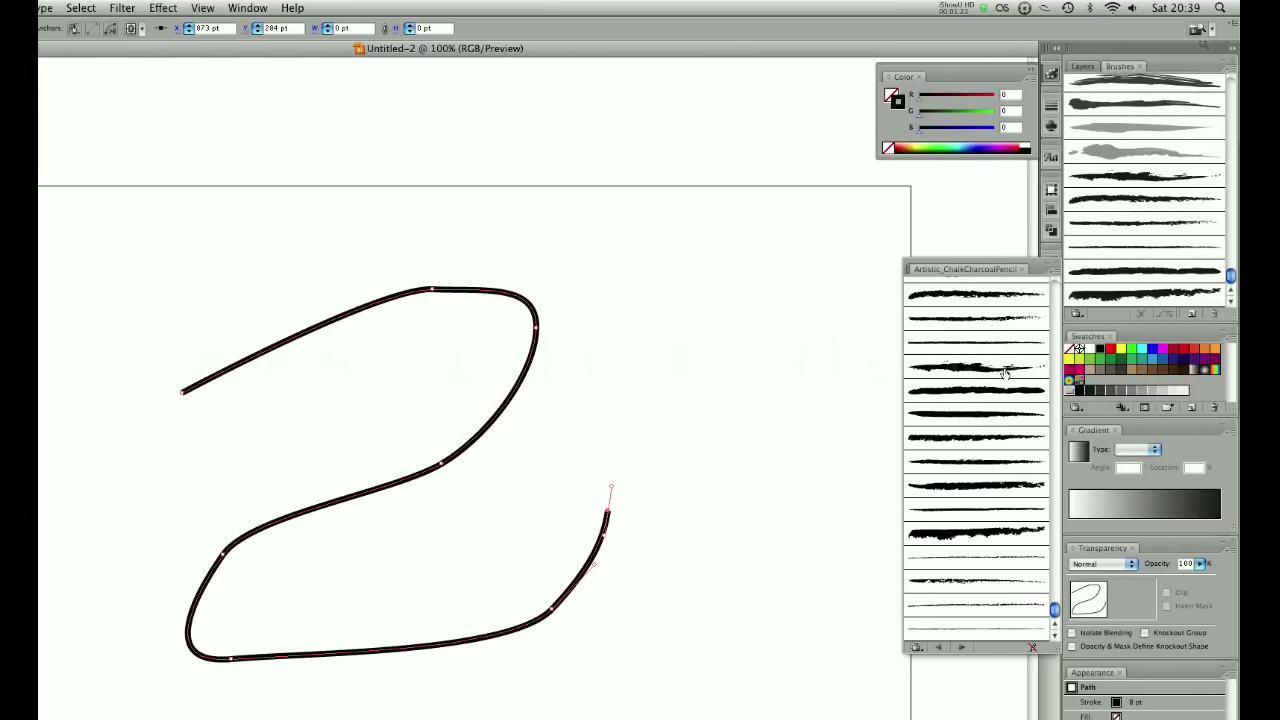
{"action": "left_click", "coordinate": [1005, 369]}
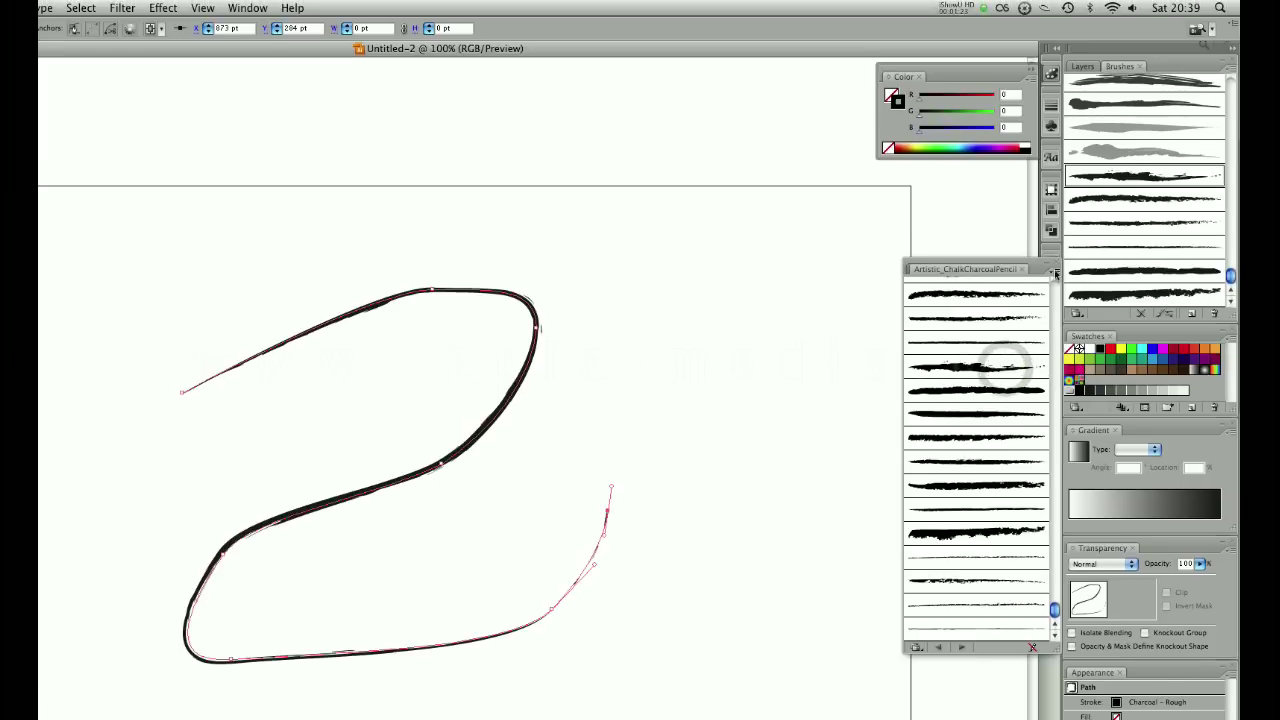
Step: Load the Artistic_ChalkCharcoalPencil brush library from the Brushes panel menu
{"action": "left_click", "coordinate": [1054, 268]}
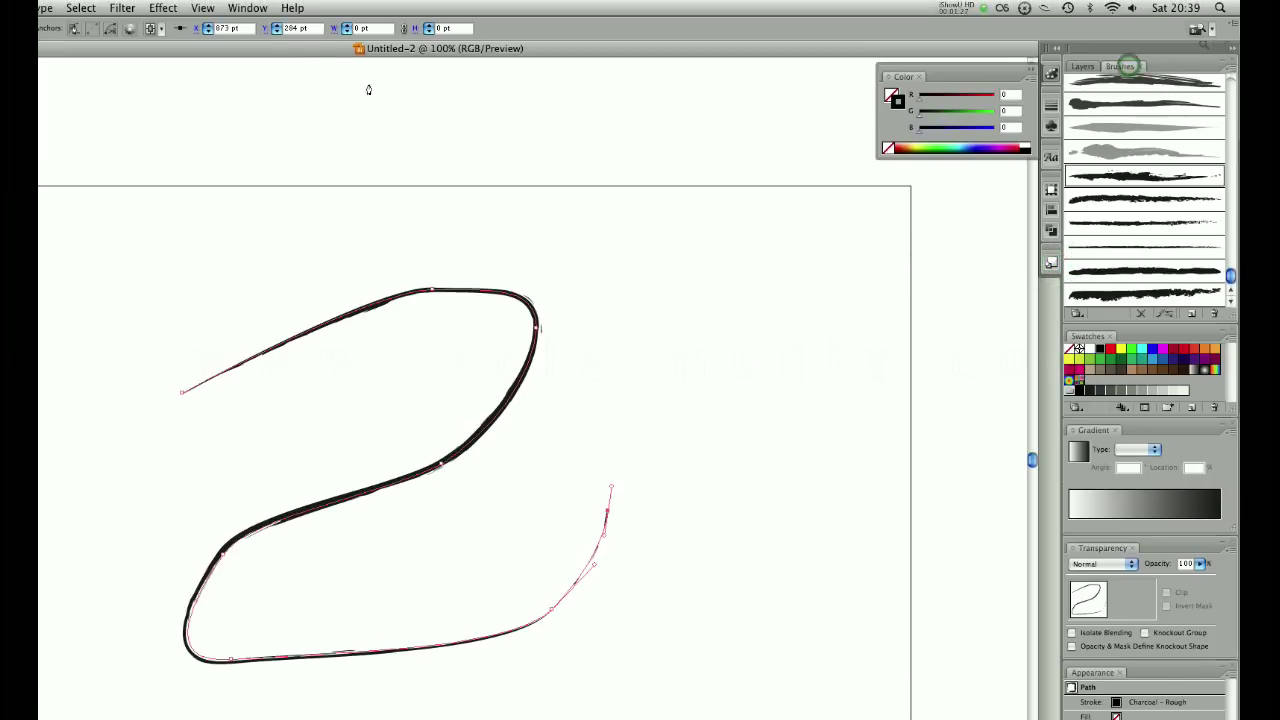
{"action": "left_click", "coordinate": [247, 8]}
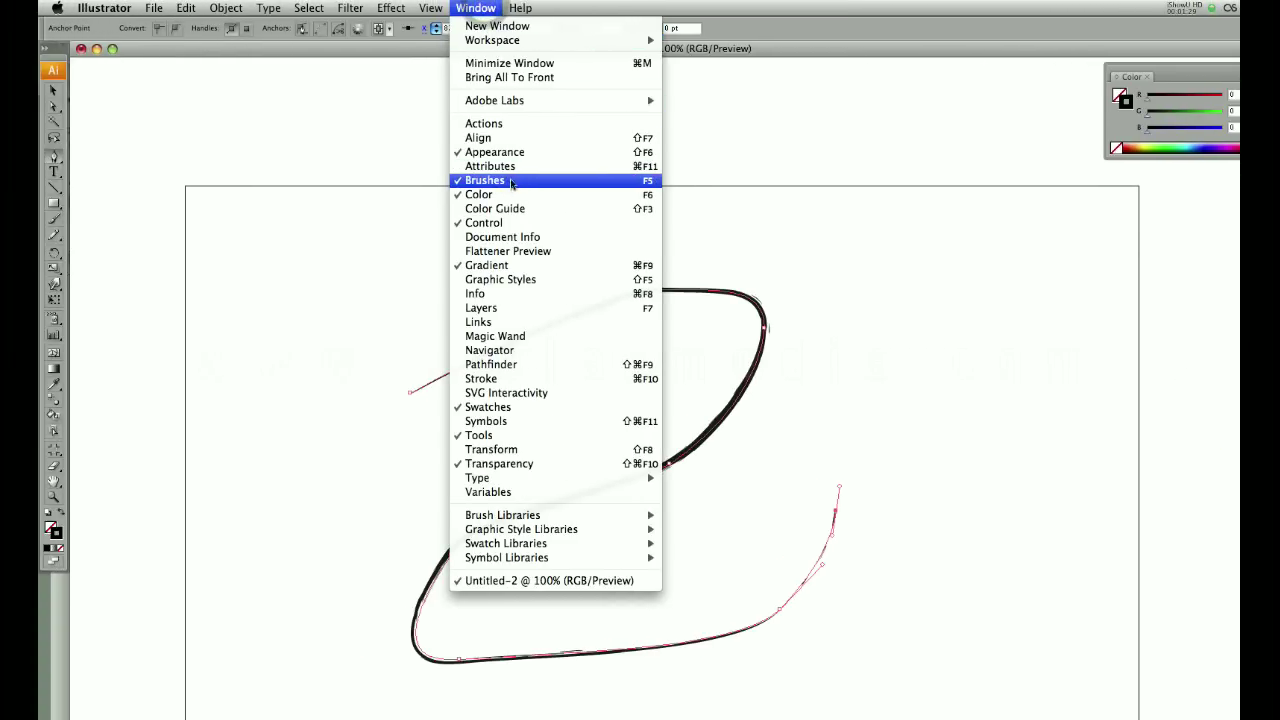
{"action": "left_click", "coordinate": [519, 181]}
{"action": "left_click", "coordinate": [1231, 70]}
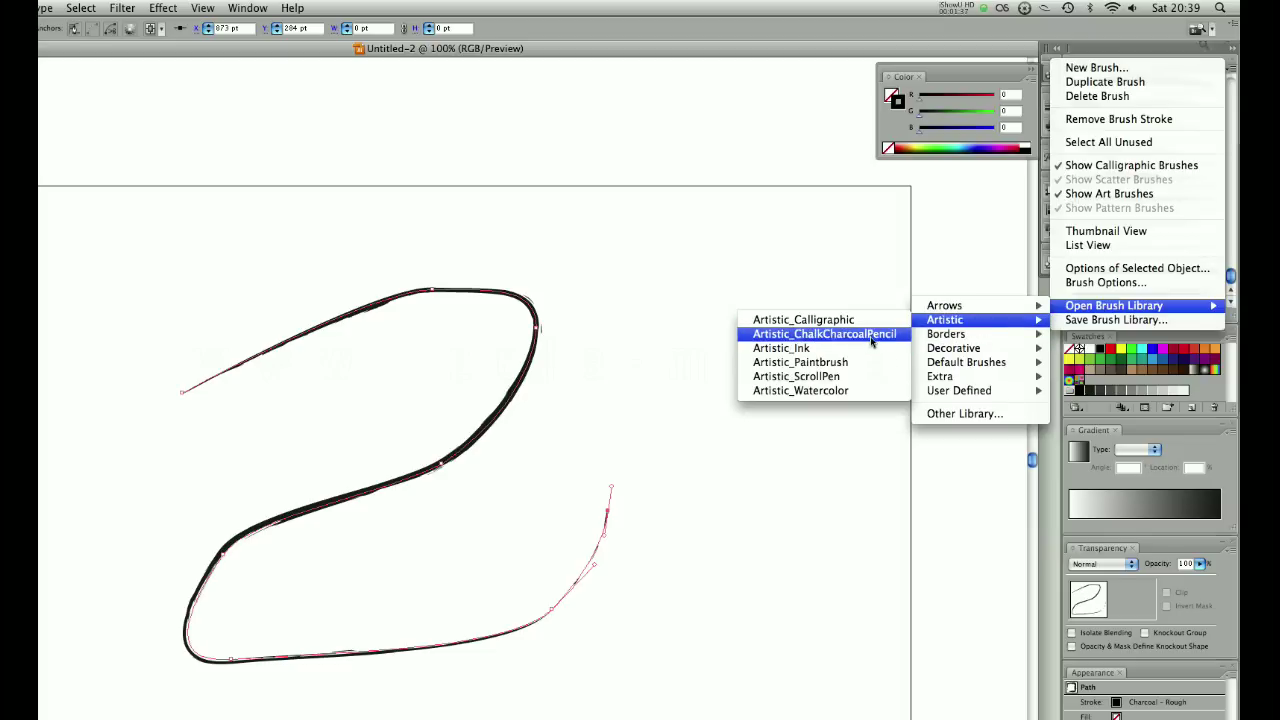
{"action": "left_click", "coordinate": [870, 336]}
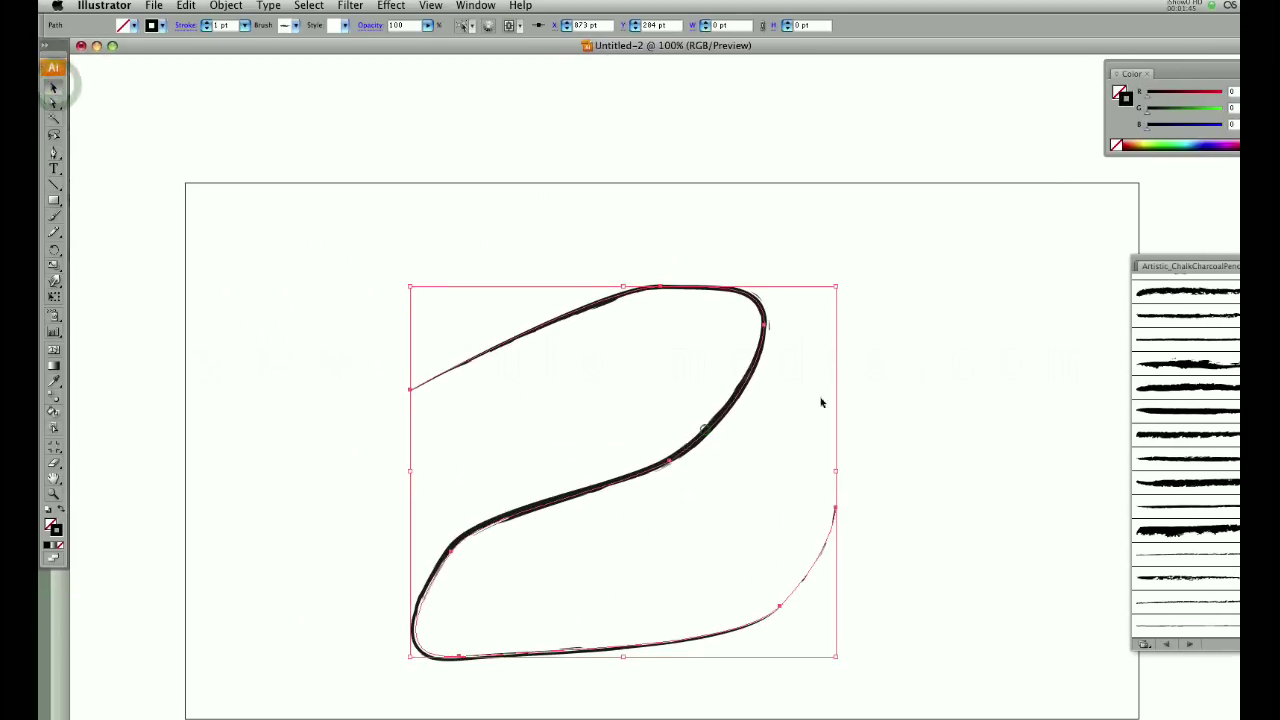
Step: Give the Z path a rougher charcoal brush with an 8 pt stroke weight
{"action": "left_click", "coordinate": [706, 437]}
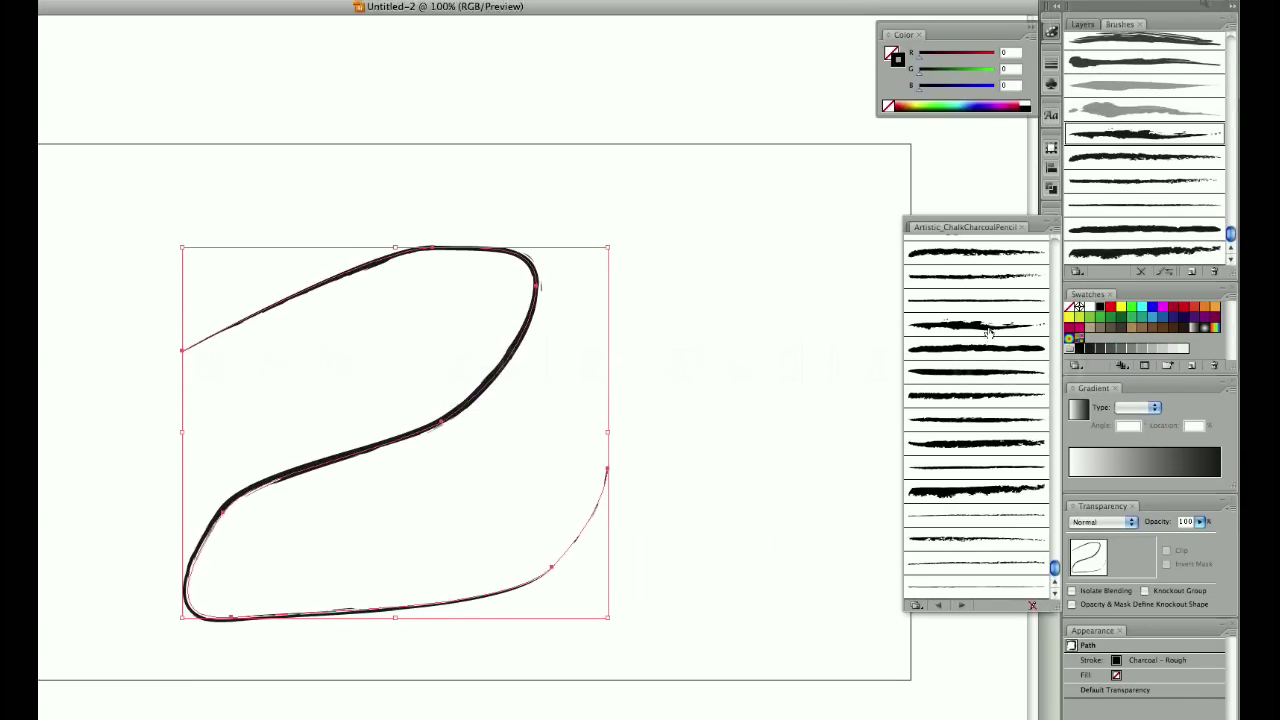
{"action": "left_click", "coordinate": [992, 306]}
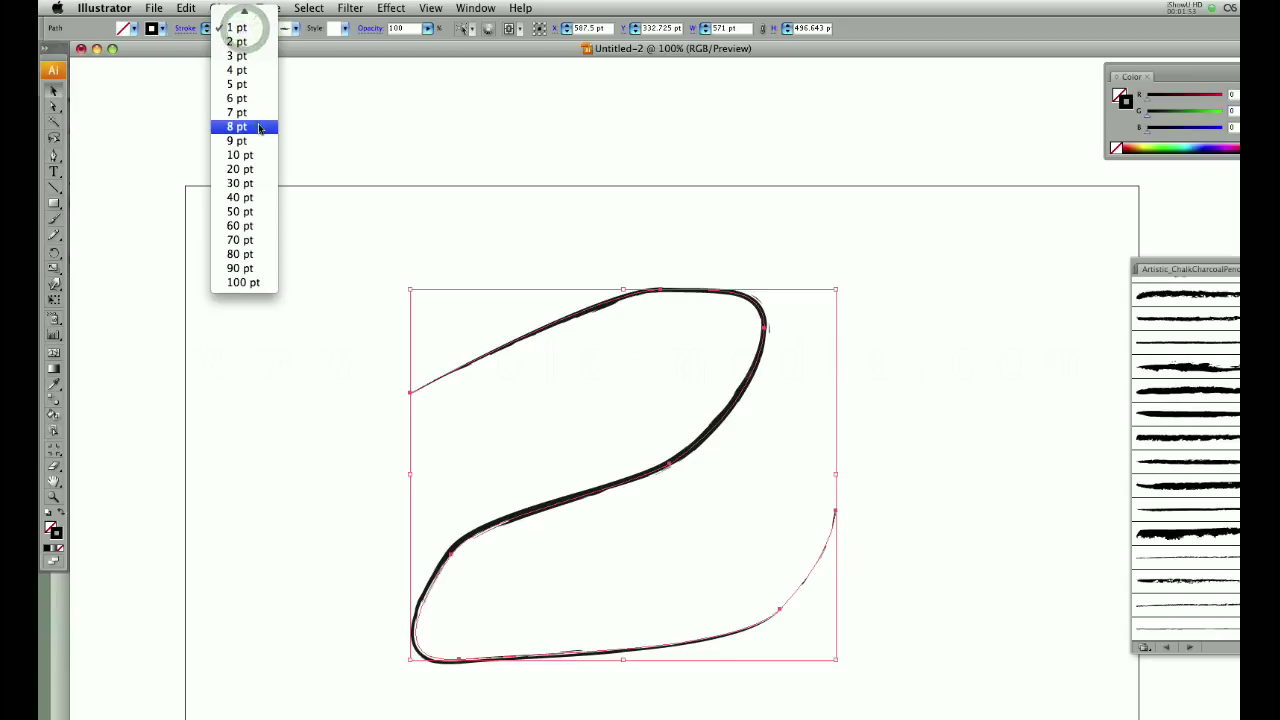
{"action": "left_click", "coordinate": [258, 127]}
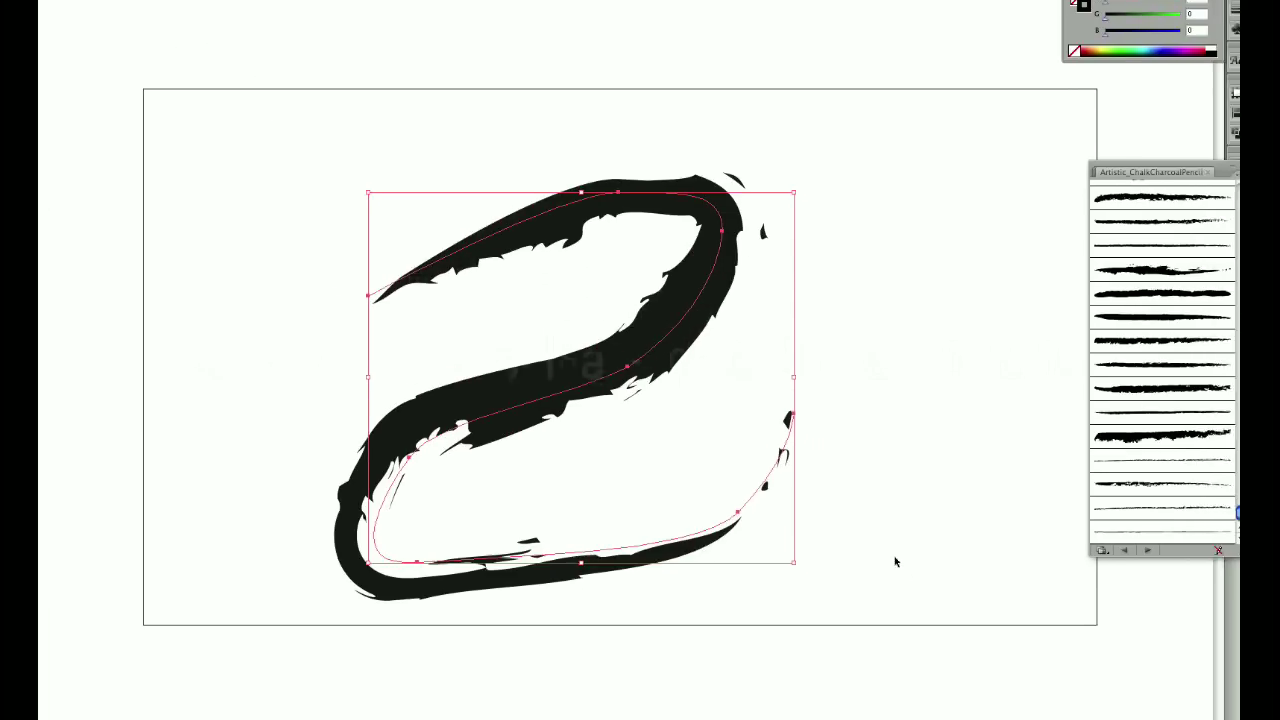
{"action": "left_click", "coordinate": [929, 655]}
{"action": "left_click", "coordinate": [578, 321]}
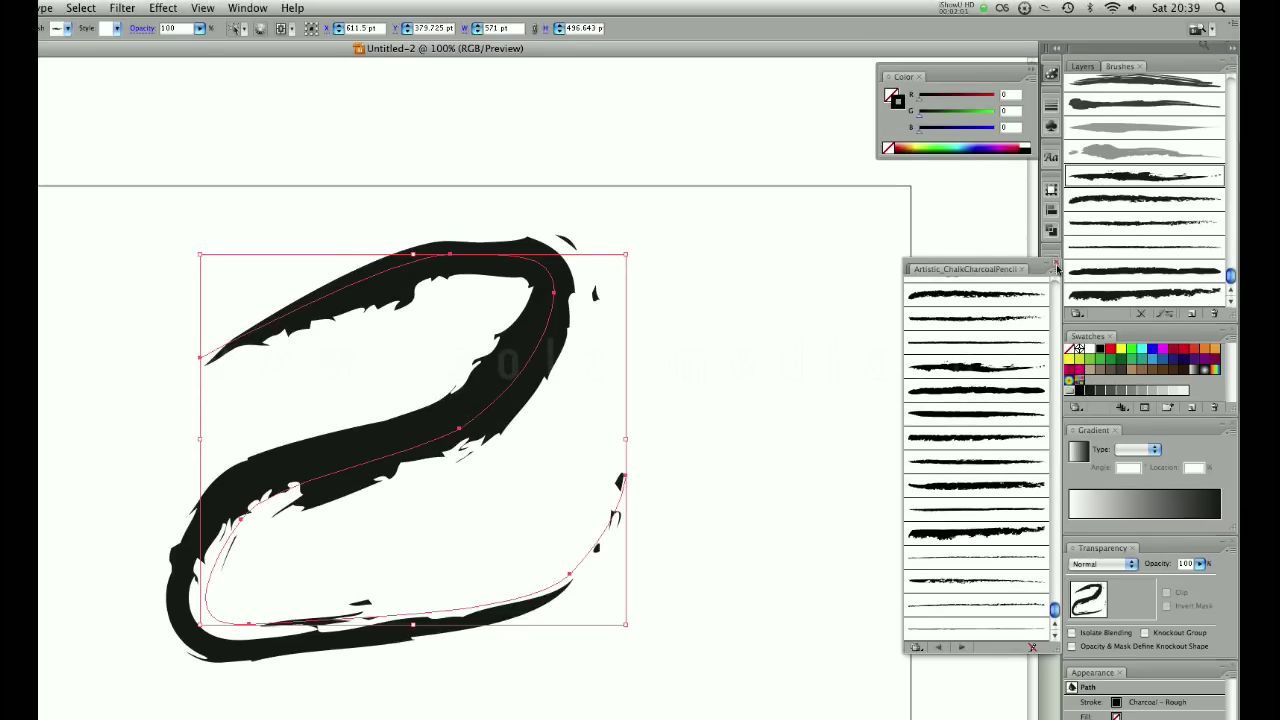
Step: Hide Layer 2, show Layer 1's charcoal Z, centre it, and copy it for Photoshop
{"action": "left_click", "coordinate": [1056, 267]}
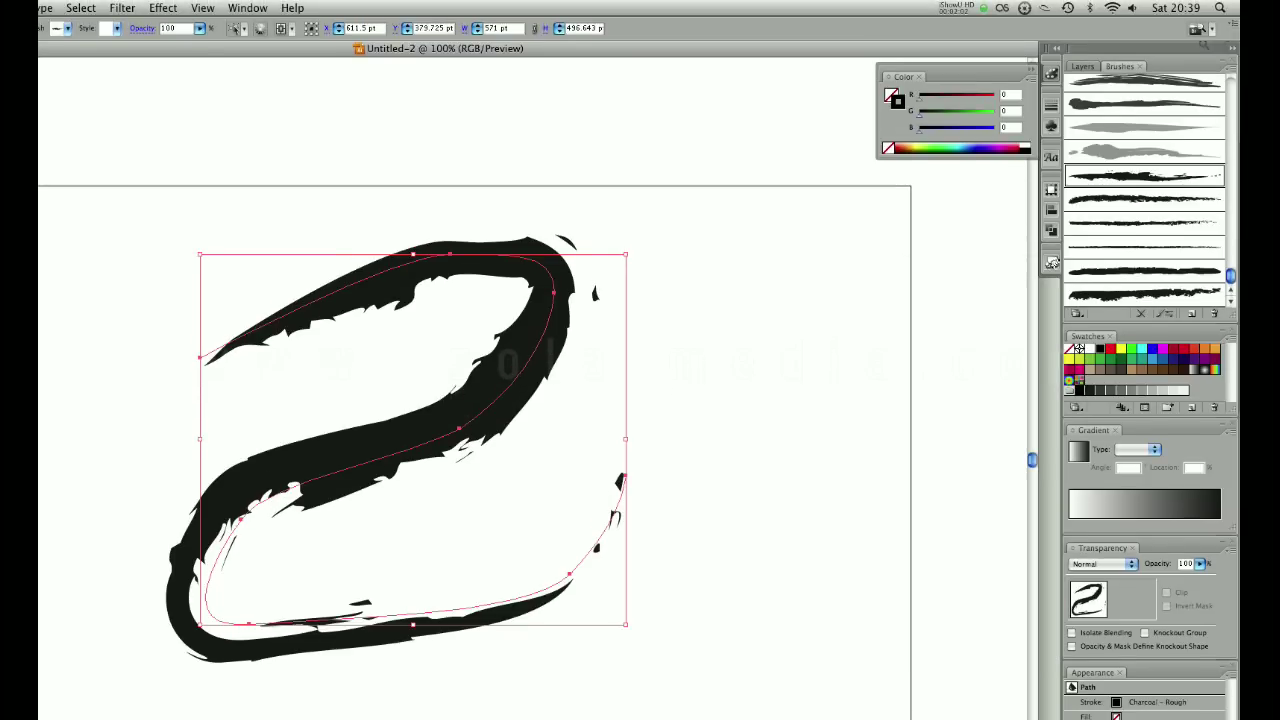
{"action": "left_click", "coordinate": [1073, 81]}
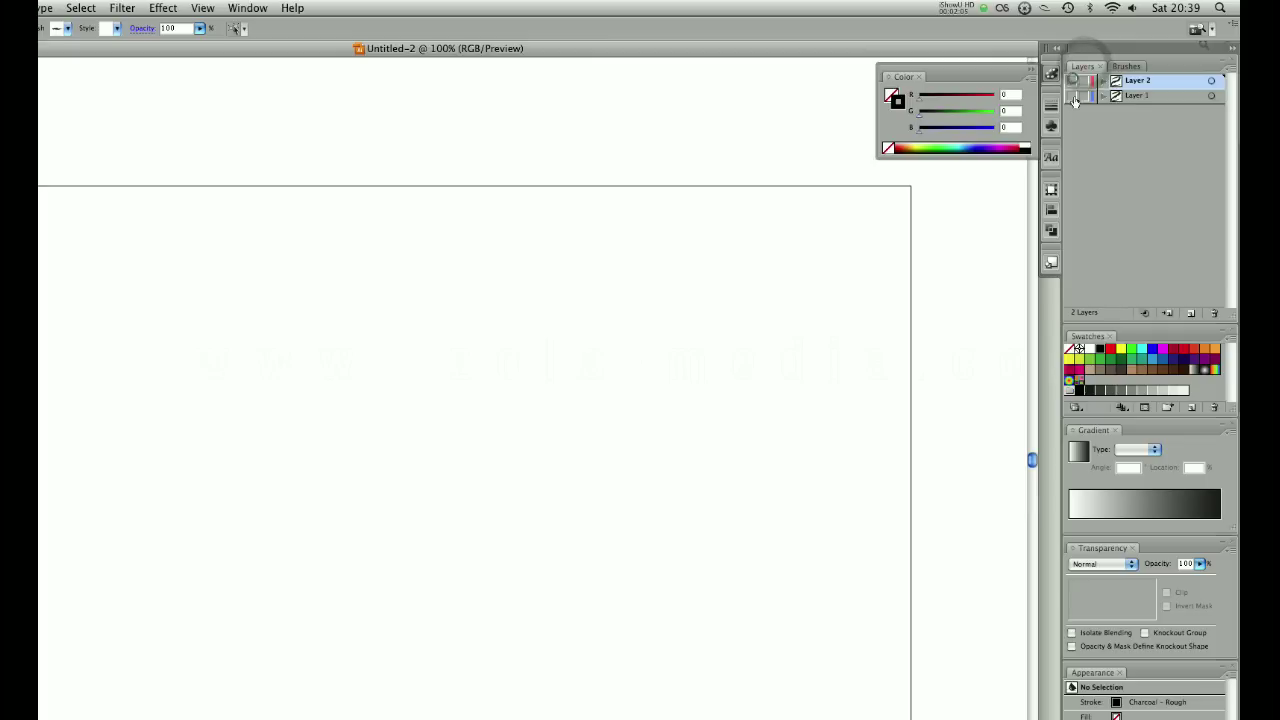
{"action": "left_click", "coordinate": [1071, 95]}
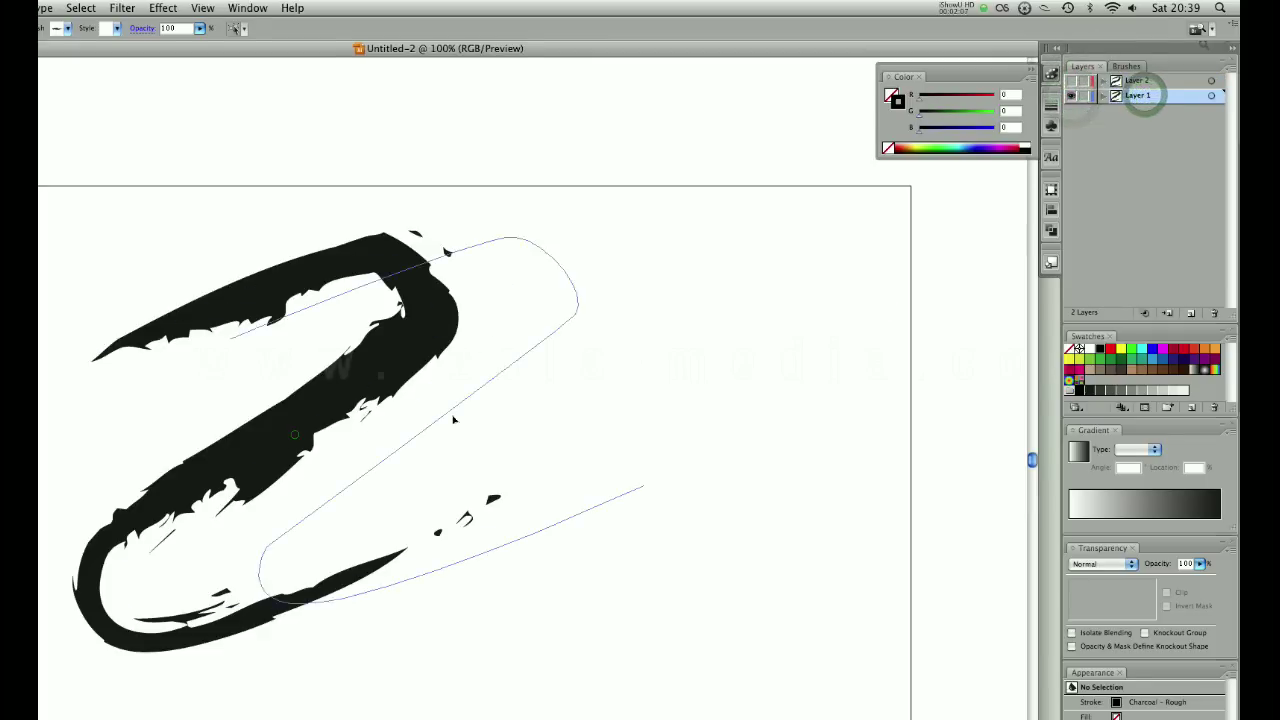
{"action": "left_click_drag", "start_coordinate": [446, 418], "coordinate": [446, 420]}
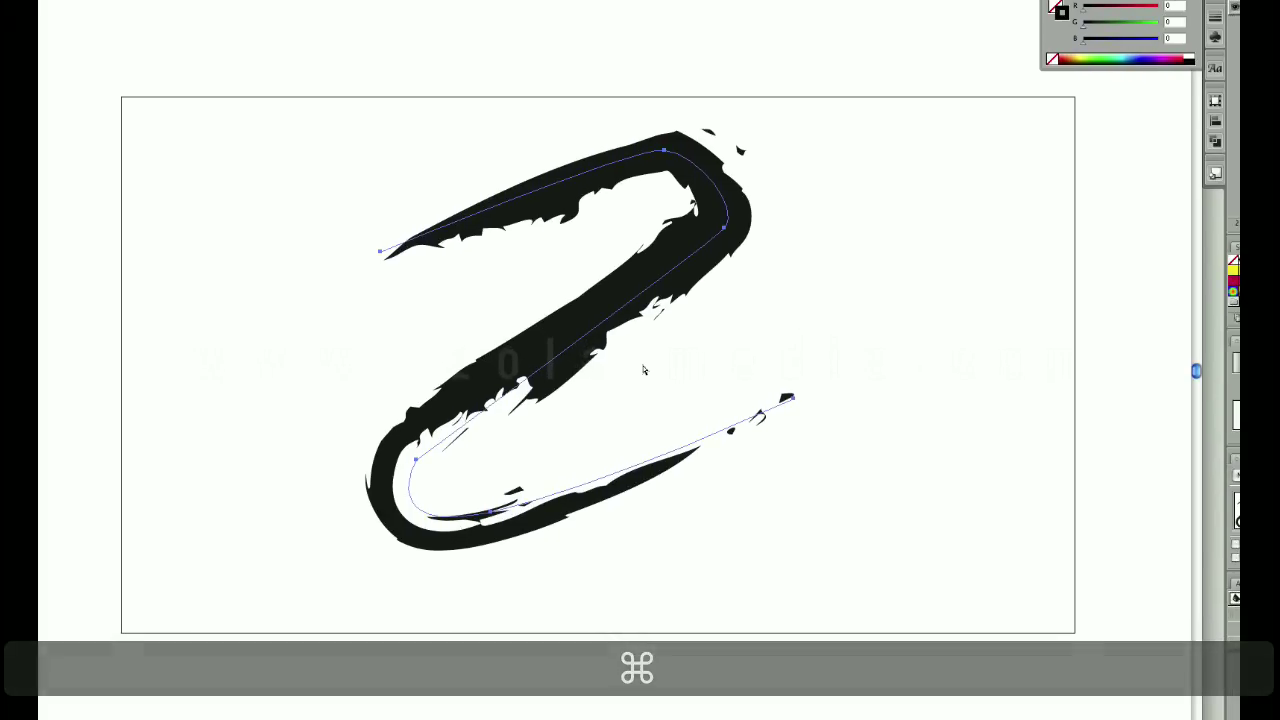
{"action": "key", "text": "super+c"}
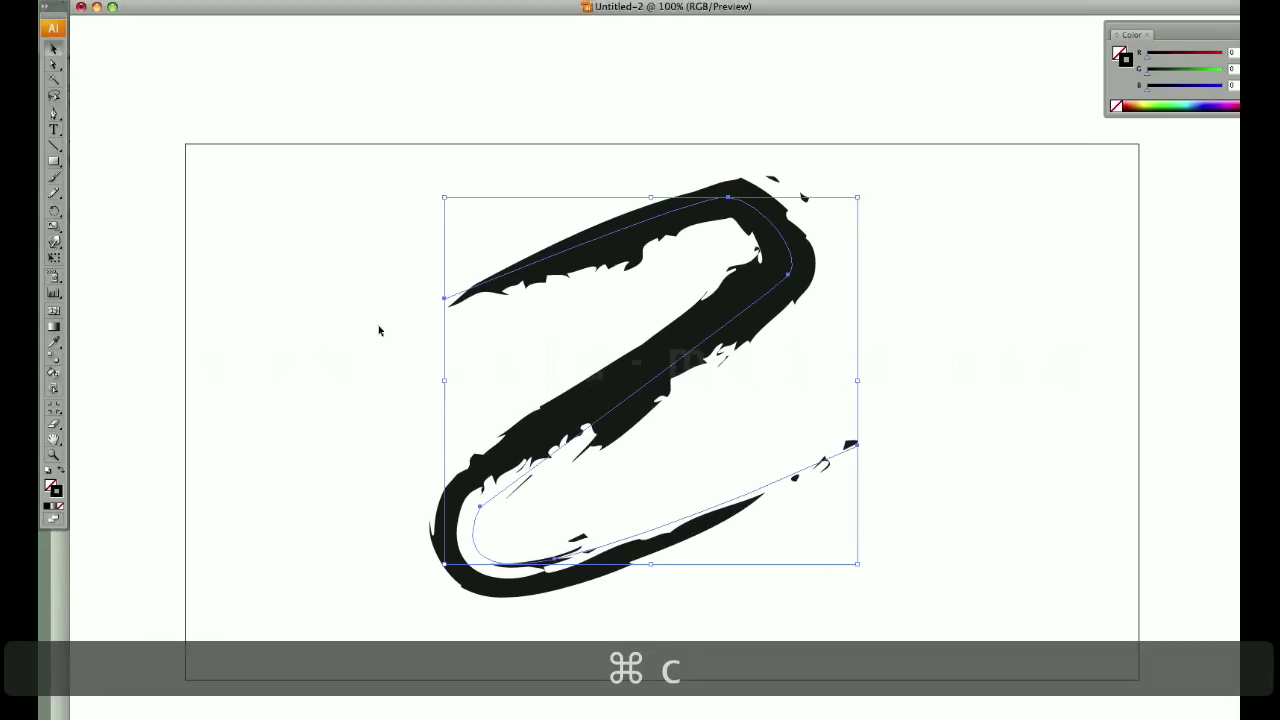
{"action": "key", "text": "super+Tab"}
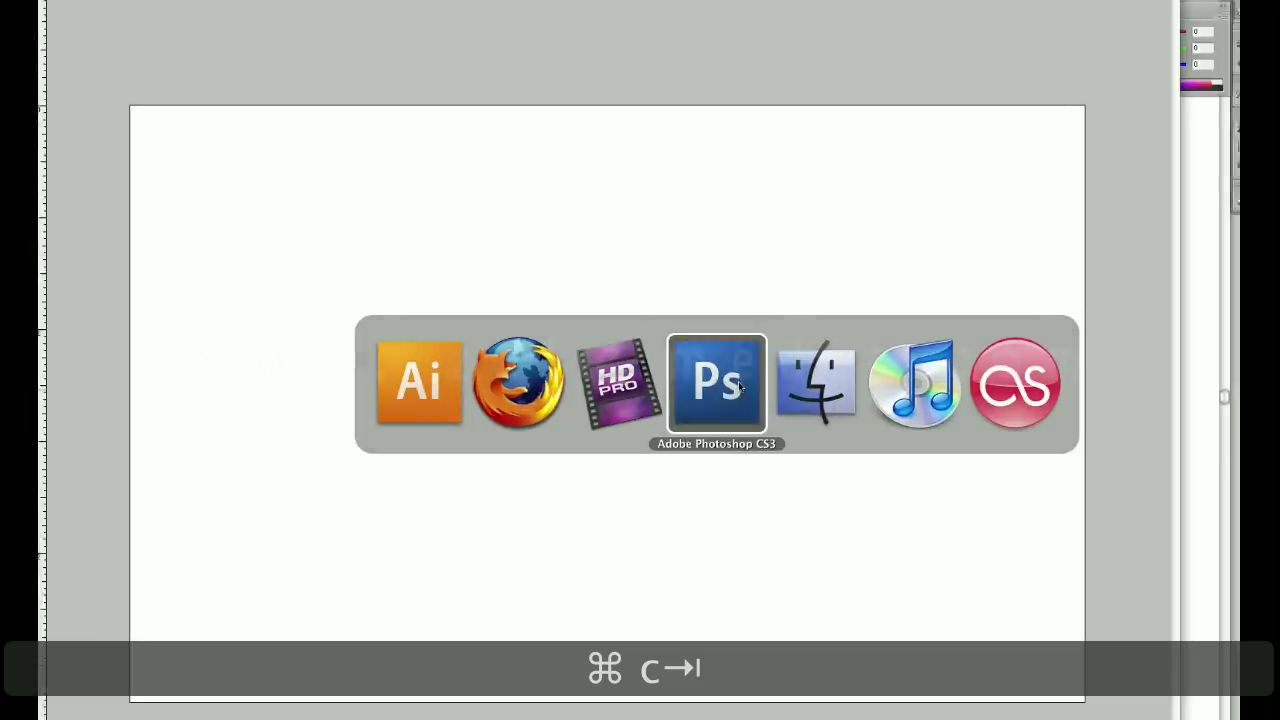
Step: Paste the charcoal Z as a Smart Object, scale it down from the centre, and nudge it up-left
{"action": "left_click", "coordinate": [790, 455]}
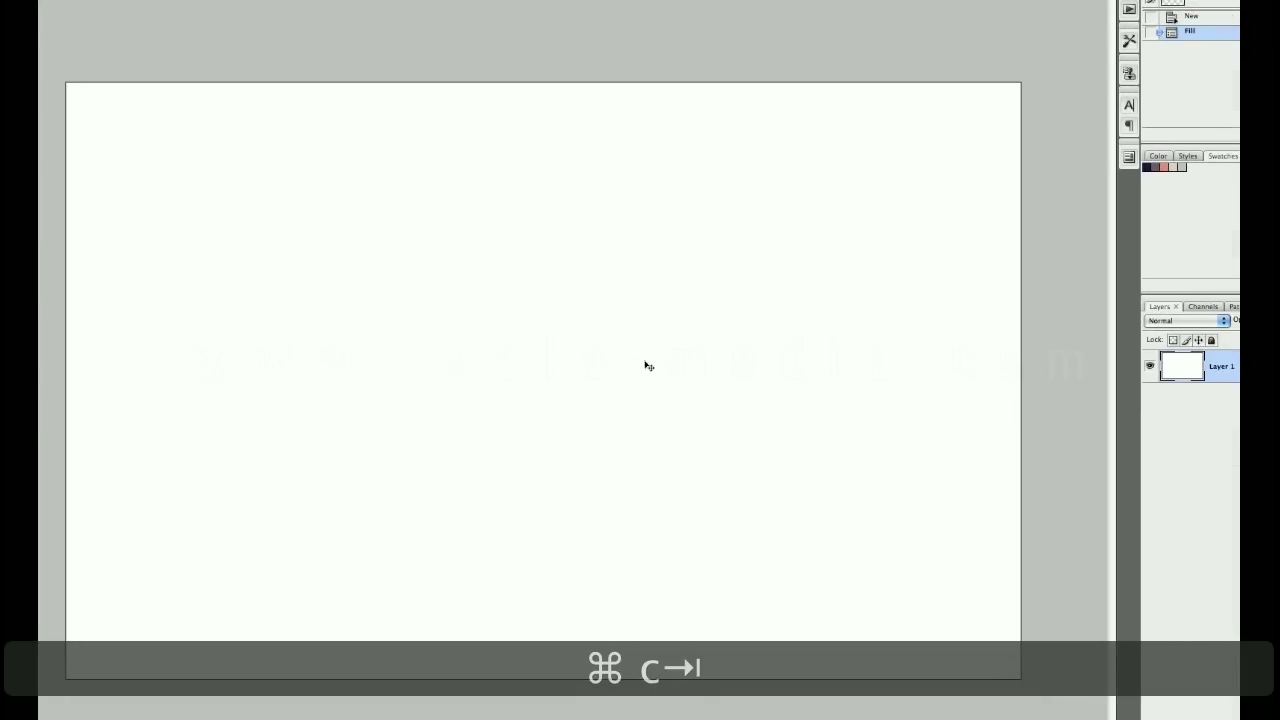
{"action": "key", "text": "super+v"}
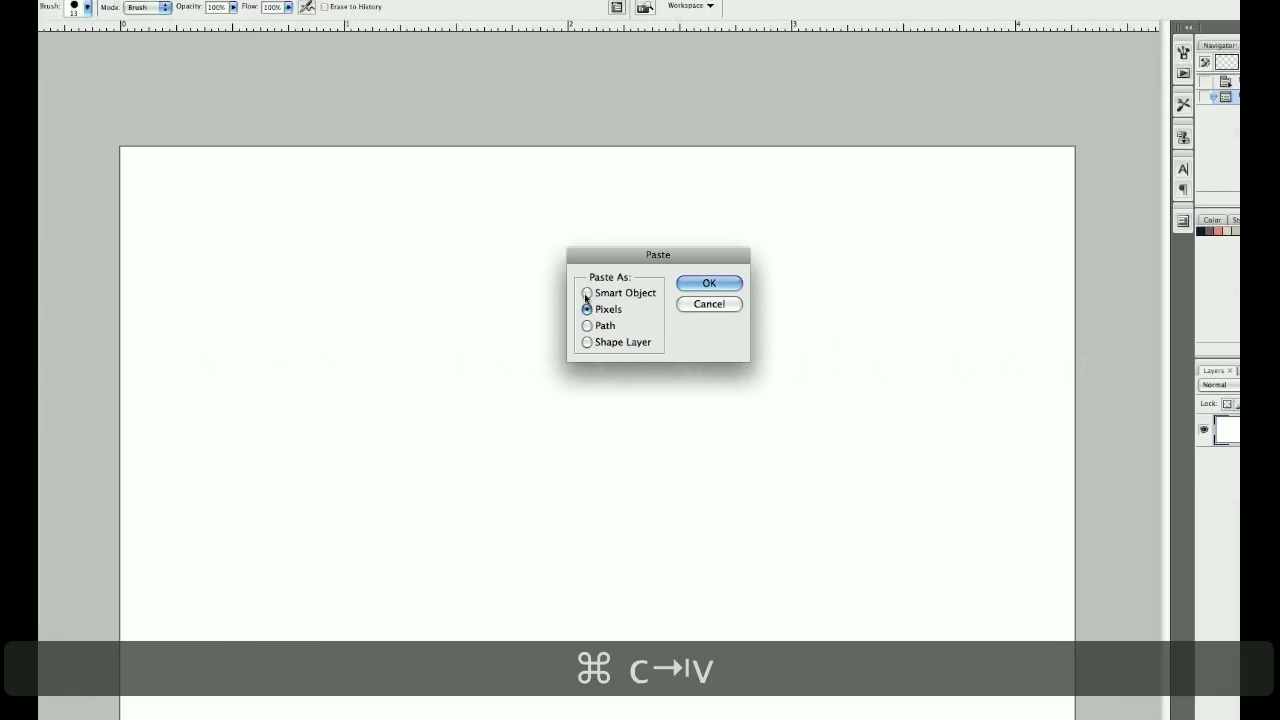
{"action": "left_click", "coordinate": [533, 229]}
{"action": "left_click", "coordinate": [724, 305]}
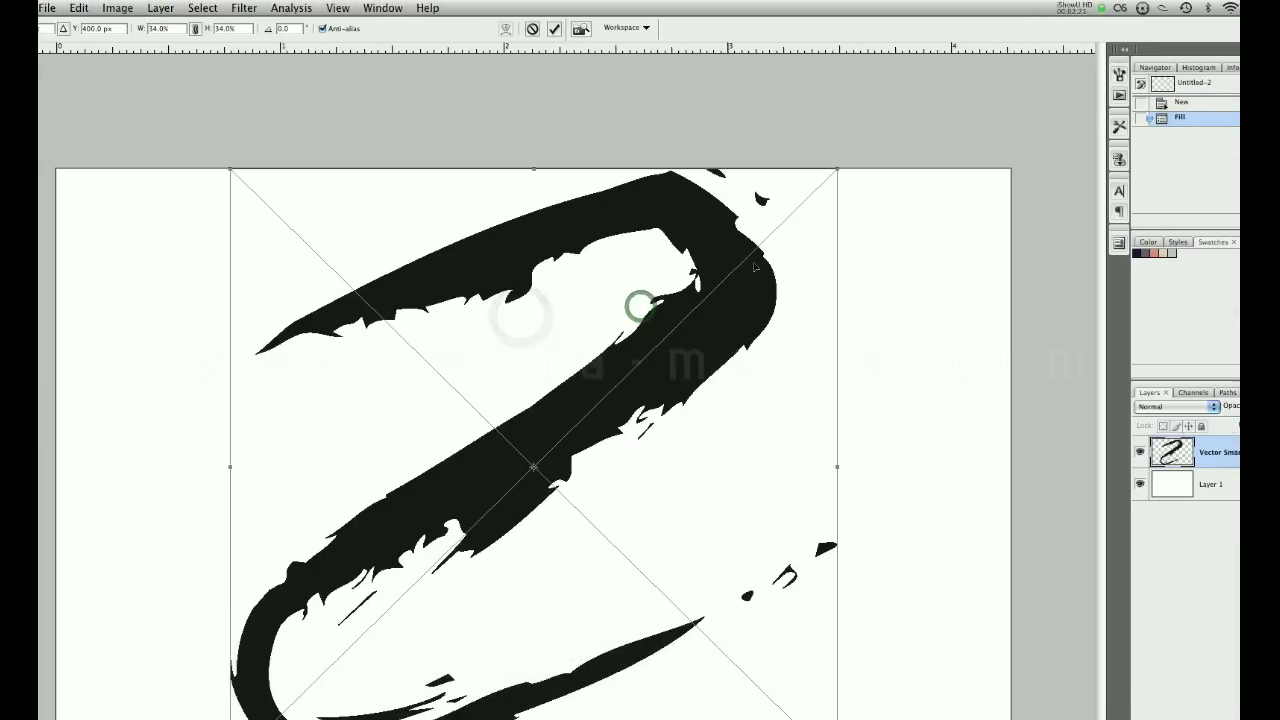
{"action": "left_click_drag", "start_coordinate": [759, 172], "coordinate": [706, 252]}
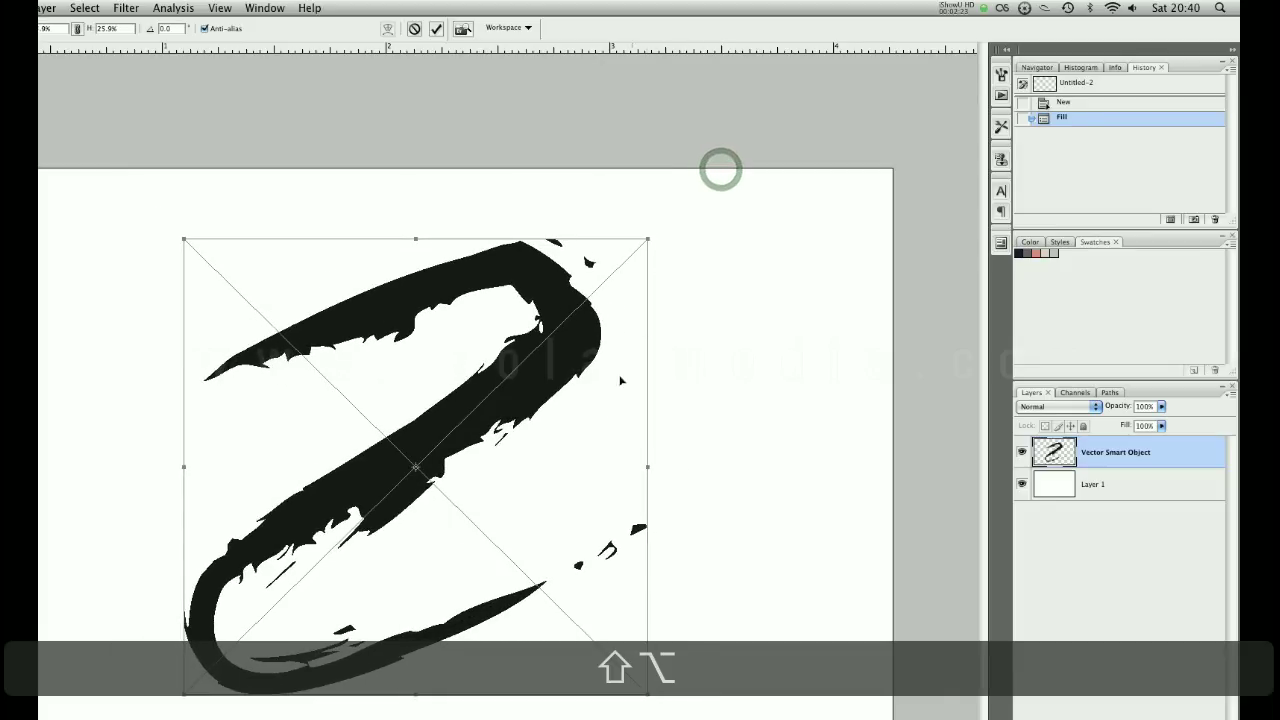
{"action": "double_click", "coordinate": [597, 413]}
{"action": "key", "text": "v"}
{"action": "left_click_drag", "start_coordinate": [609, 371], "coordinate": [605, 357]}
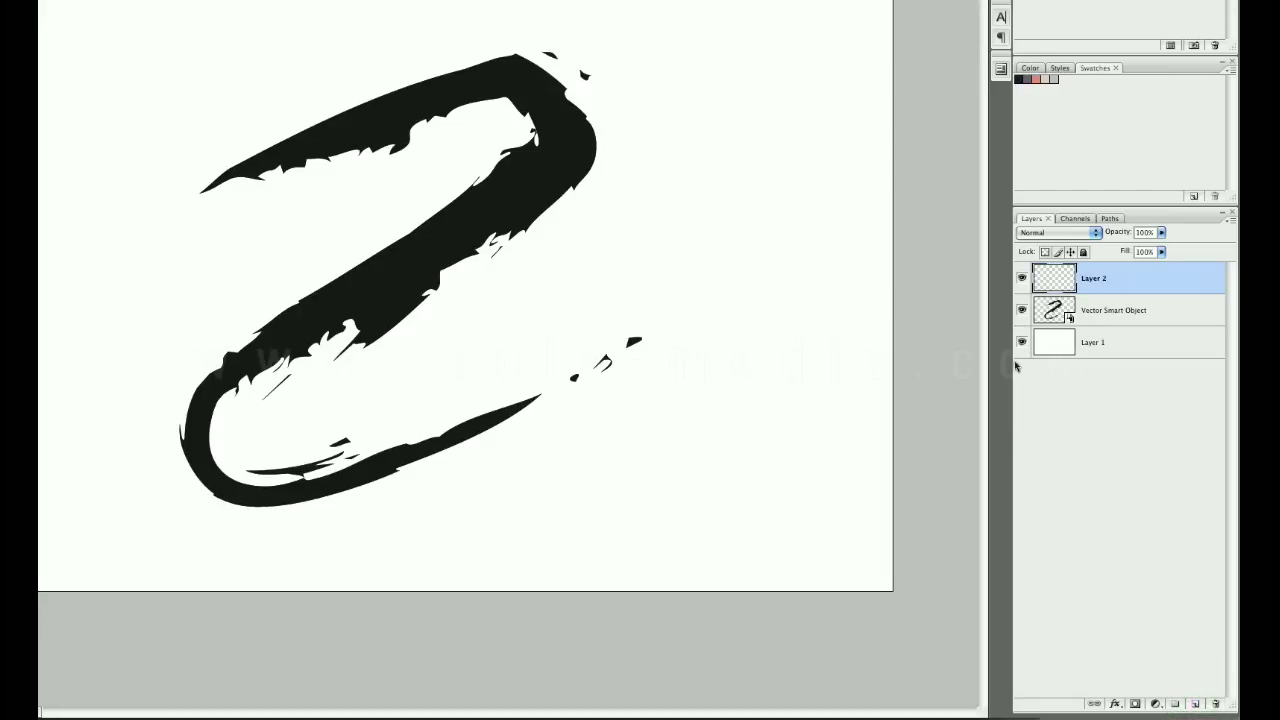
Step: Fill the new Layer 2 with solid black using the Fill dialog
{"action": "key", "text": "shift"}
{"action": "key", "text": "shift+BackSpace"}
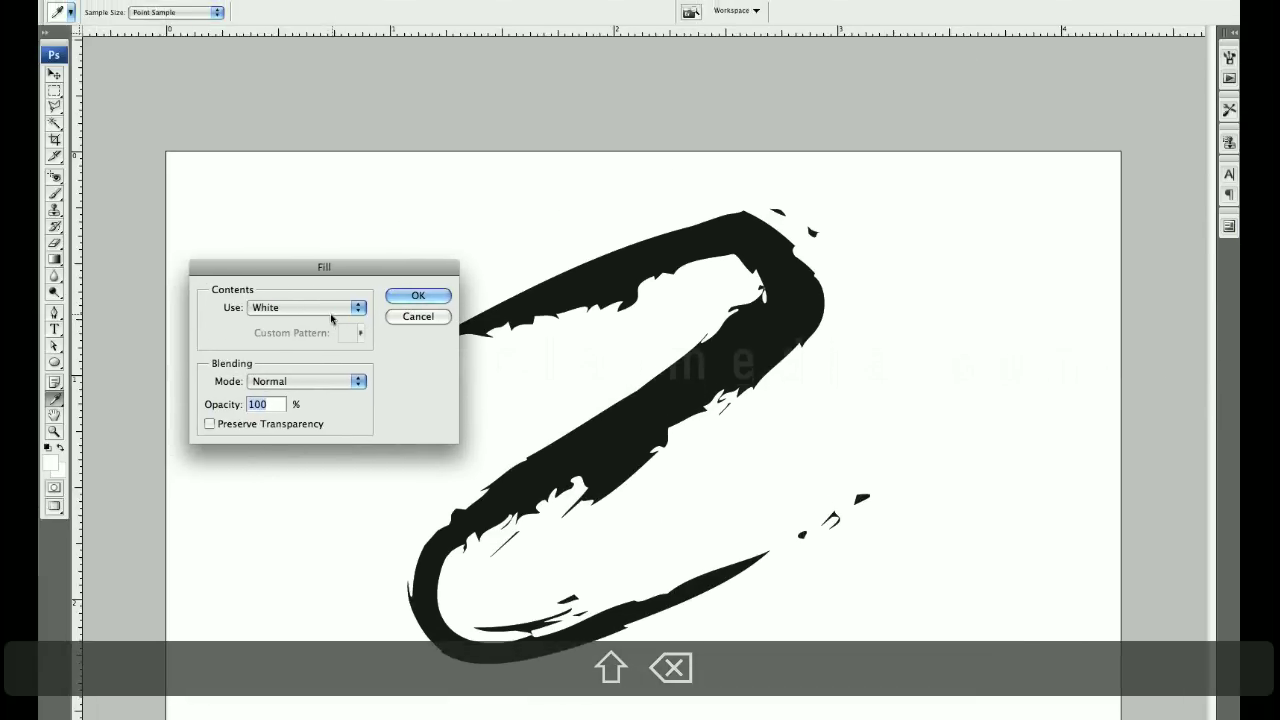
{"action": "left_click", "coordinate": [331, 318]}
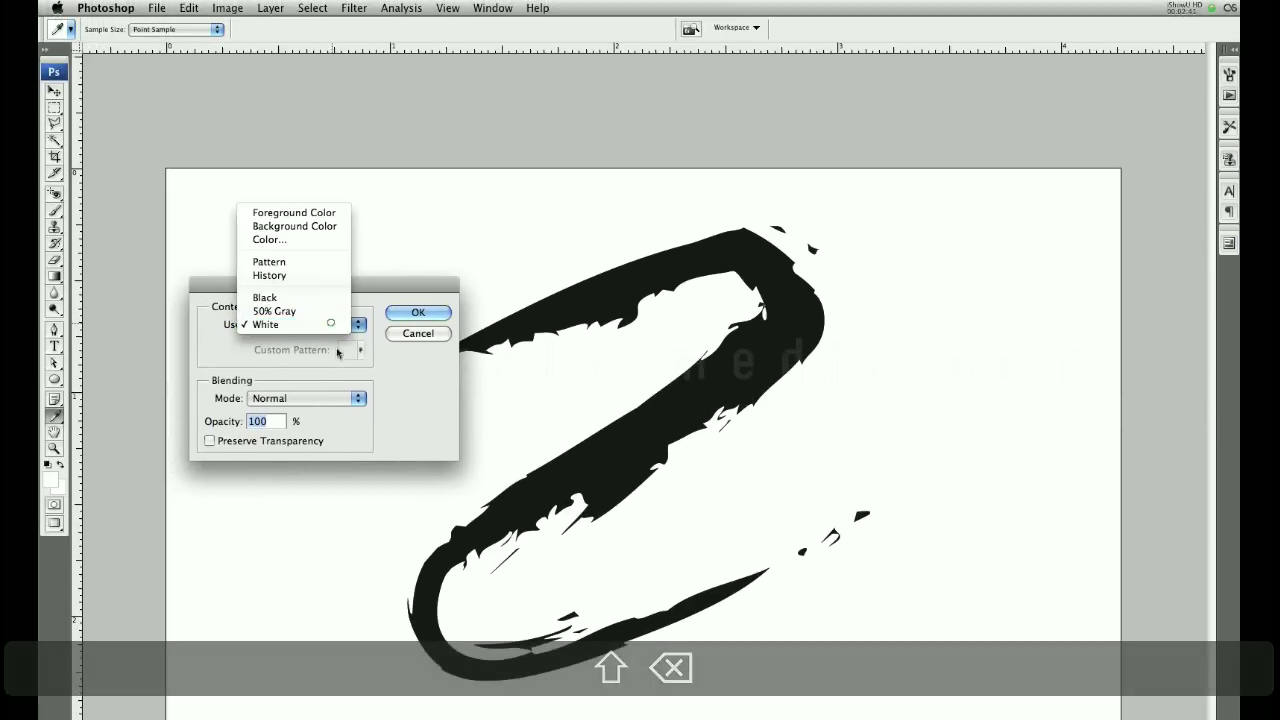
{"action": "left_click", "coordinate": [329, 281]}
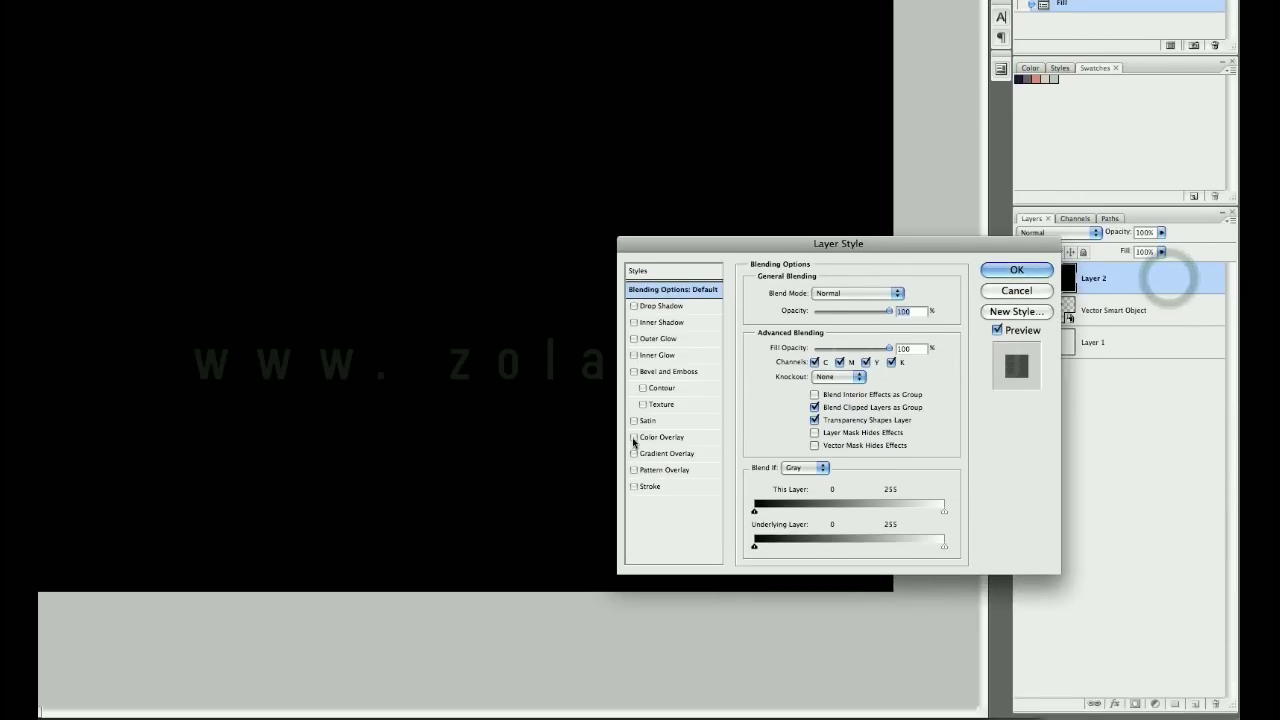
Step: Add an Orange, Yellow, Orange Gradient Overlay to Layer 2, tilted to about 95 degrees
{"action": "left_click", "coordinate": [633, 455]}
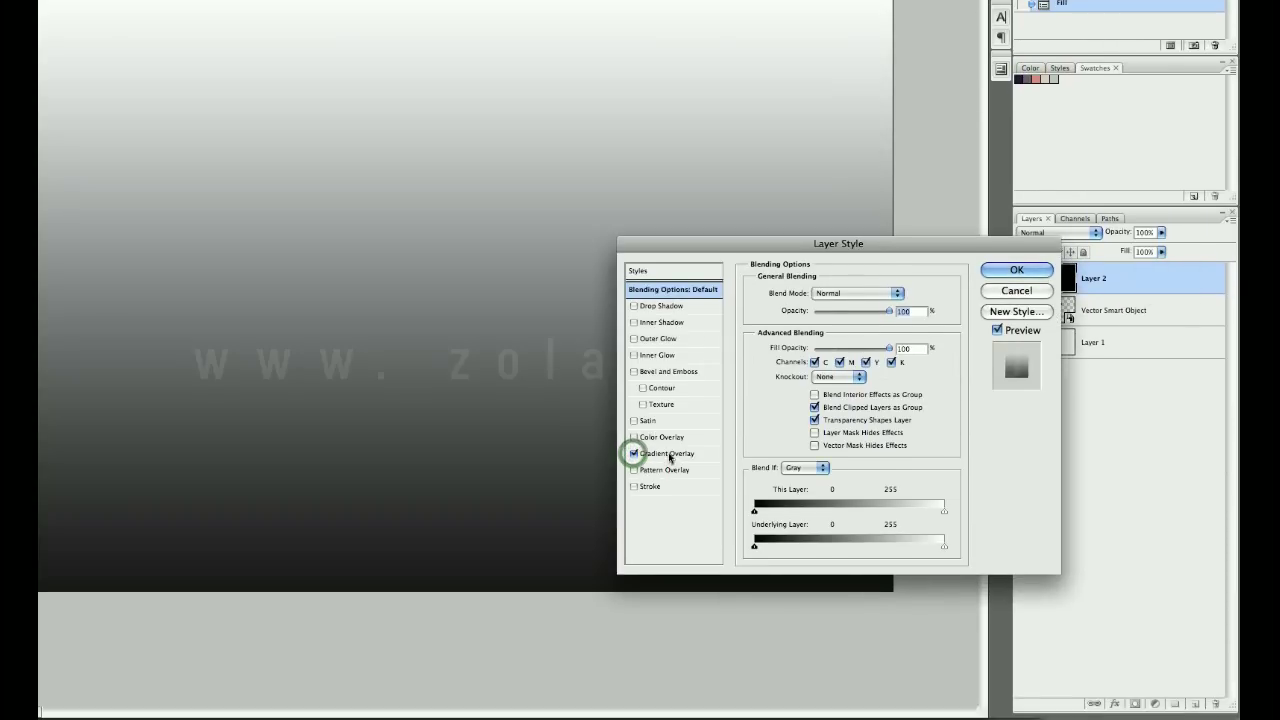
{"action": "left_click", "coordinate": [830, 330]}
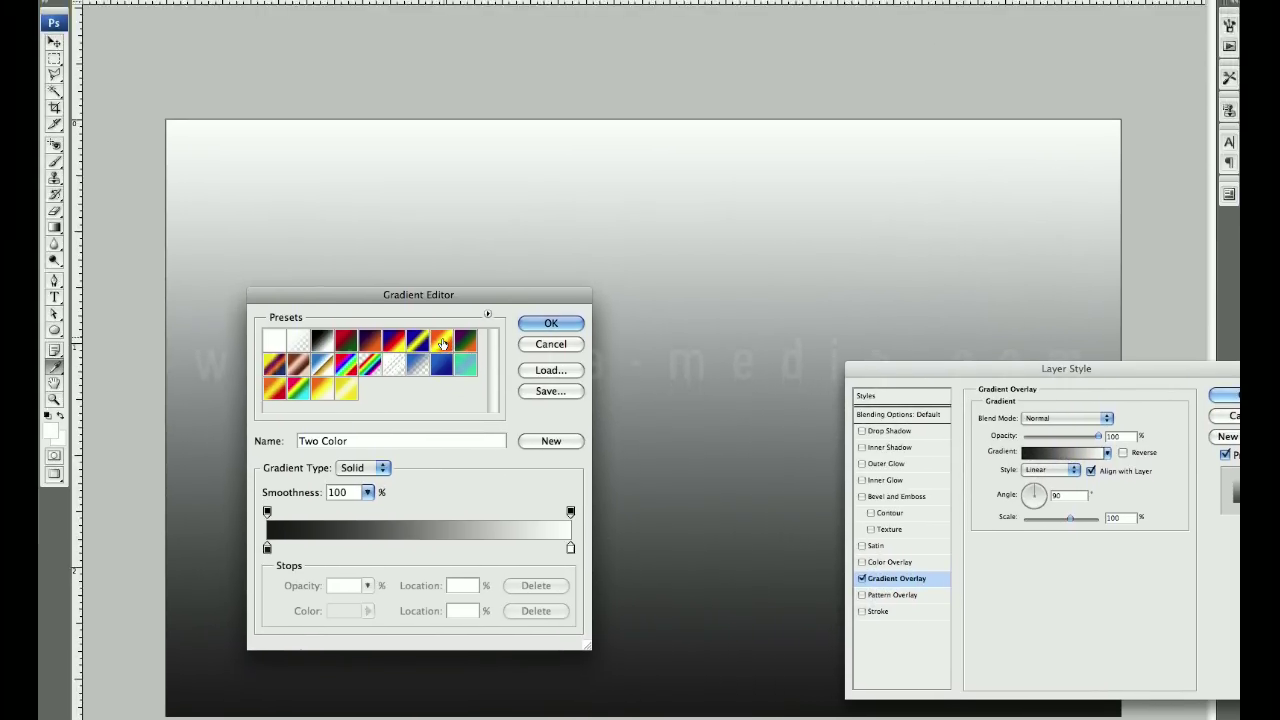
{"action": "left_click", "coordinate": [318, 289]}
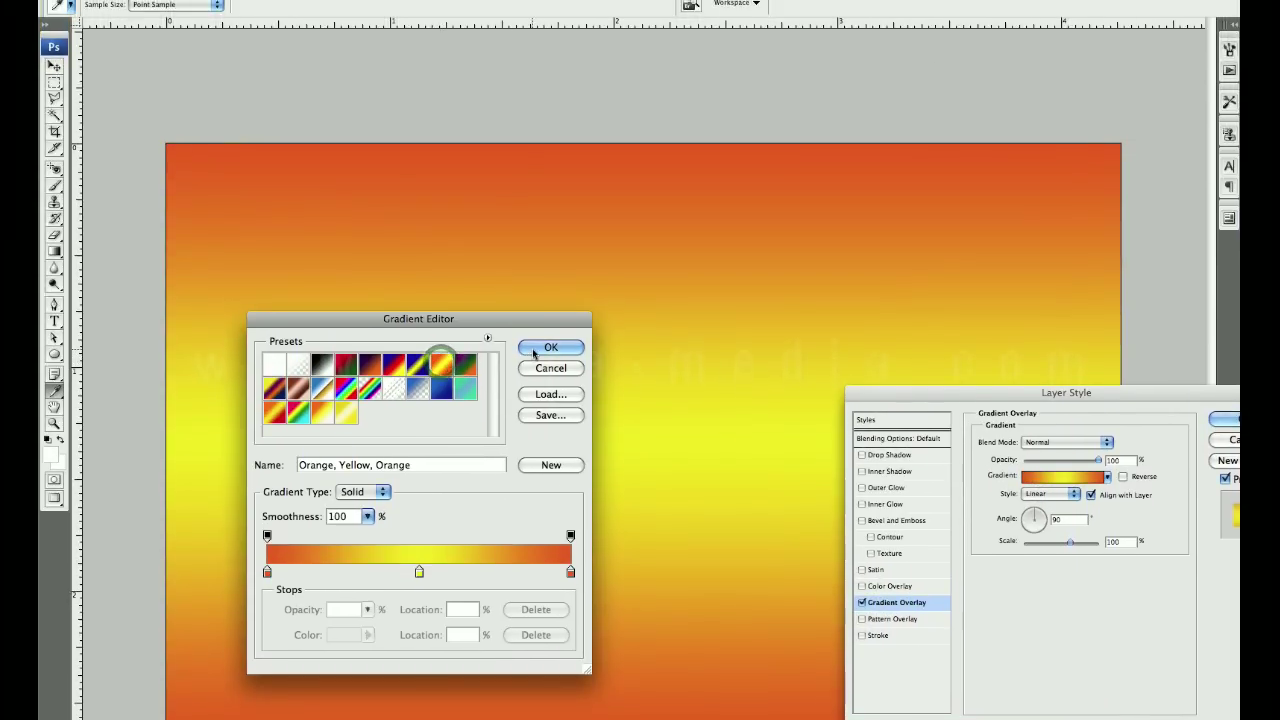
{"action": "left_click", "coordinate": [530, 343]}
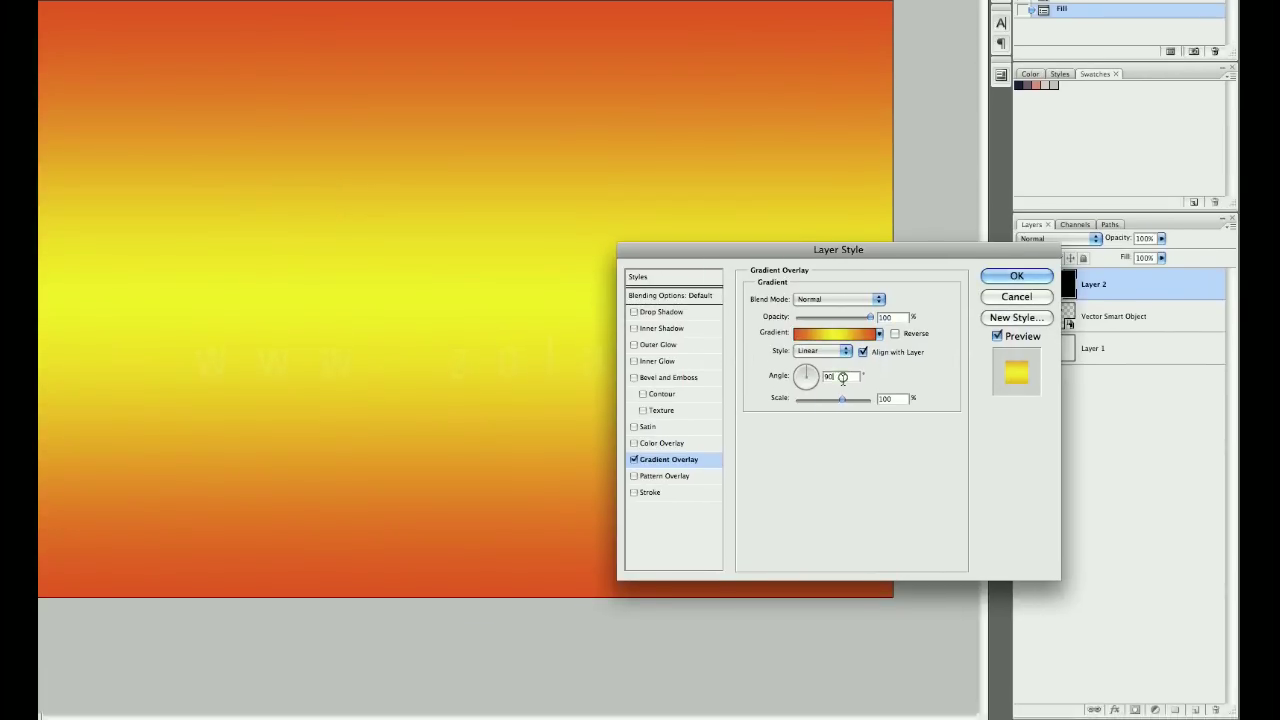
{"action": "double_click", "coordinate": [985, 459]}
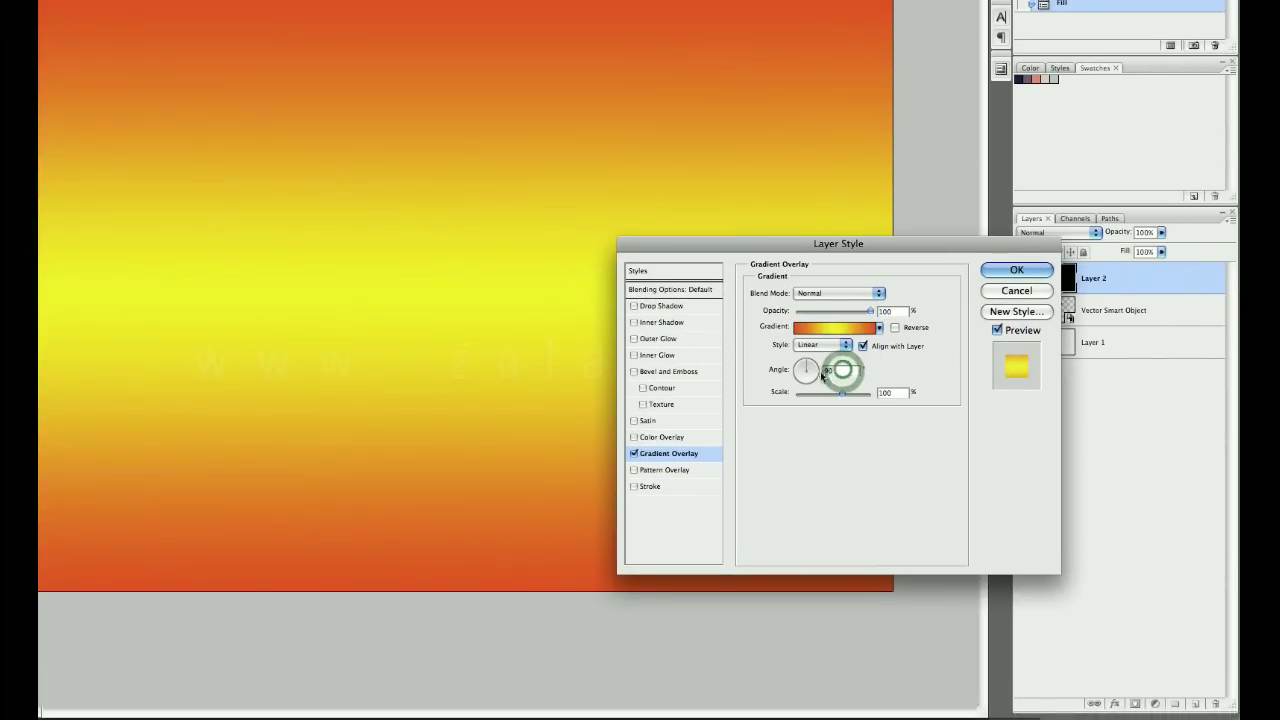
{"action": "key", "text": "Down"}
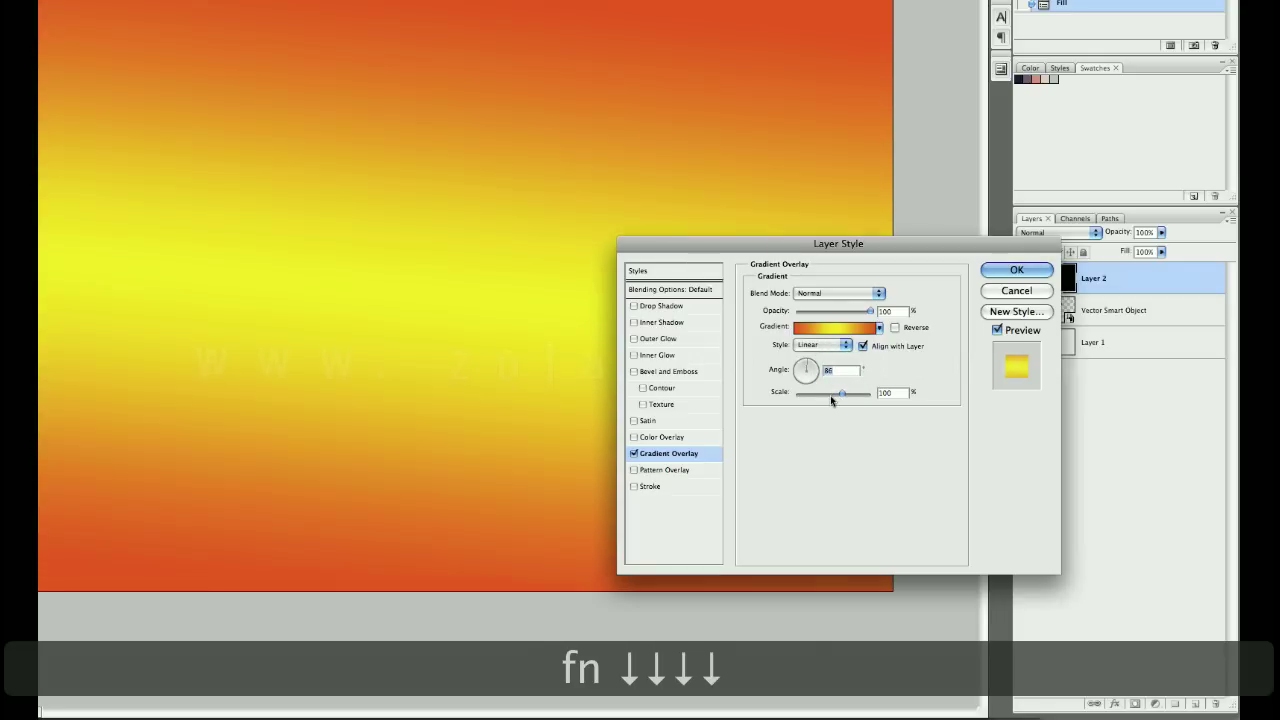
{"action": "key", "text": "Down"}
{"action": "key", "text": "Down"}
{"action": "key", "text": "Down"}
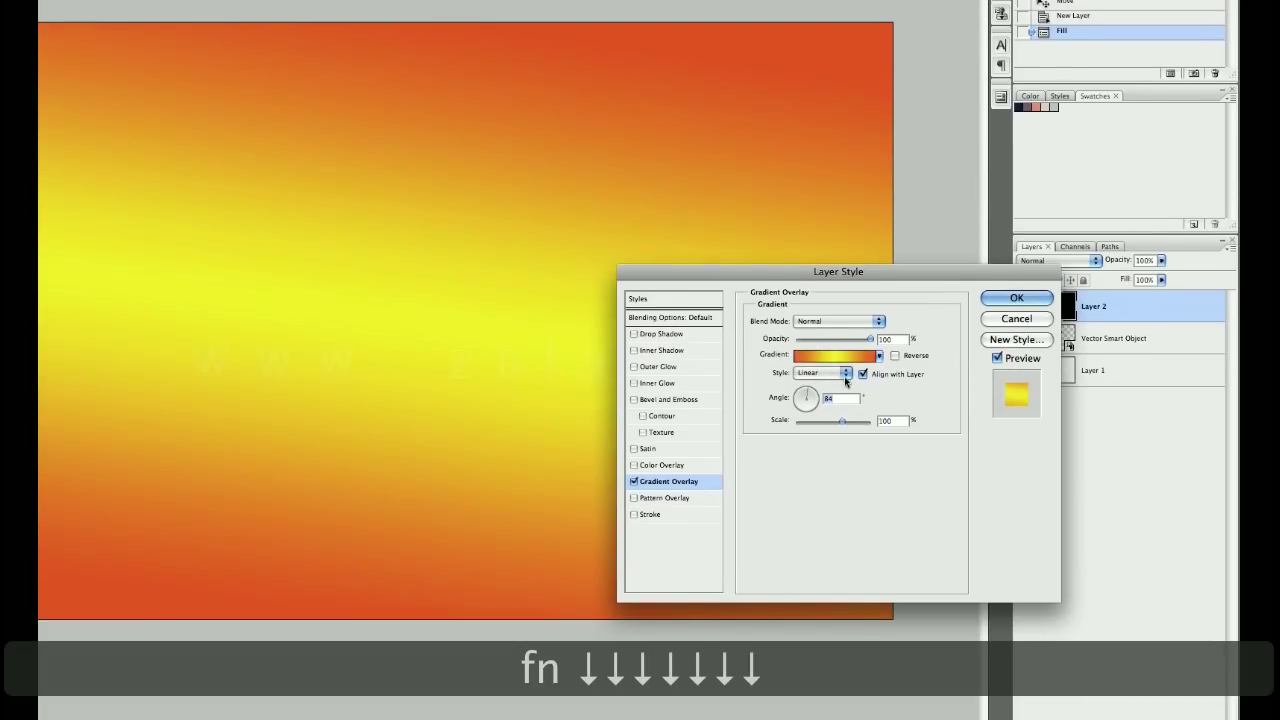
{"action": "key", "text": "Down"}
{"action": "key", "text": "Down"}
{"action": "key", "text": "Up"}
{"action": "key", "text": "Up"}
{"action": "key", "text": "Up"}
{"action": "key", "text": "Up"}
{"action": "key", "text": "Up"}
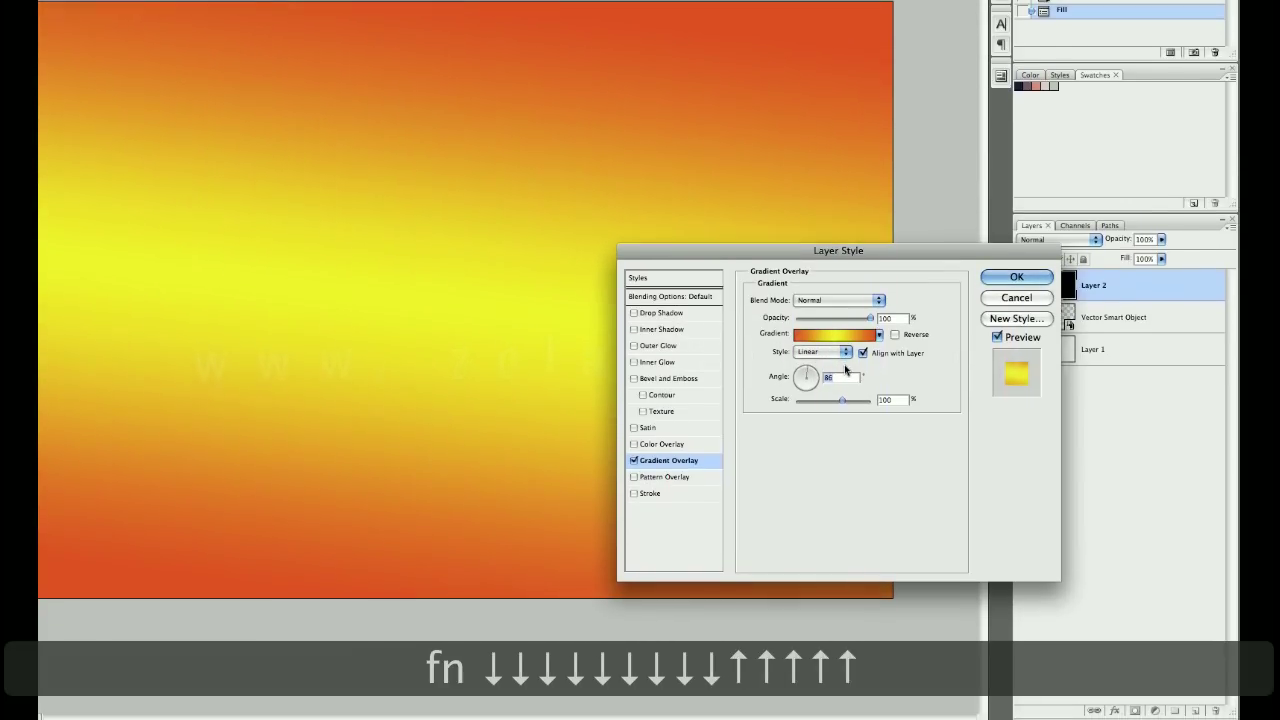
{"action": "key", "text": "Up"}
{"action": "key", "text": "Up"}
{"action": "key", "text": "Up"}
{"action": "key", "text": "Up"}
{"action": "key", "text": "Up"}
{"action": "key", "text": "Up"}
{"action": "key", "text": "Up"}
{"action": "key", "text": "Up"}
{"action": "key", "text": "Up"}
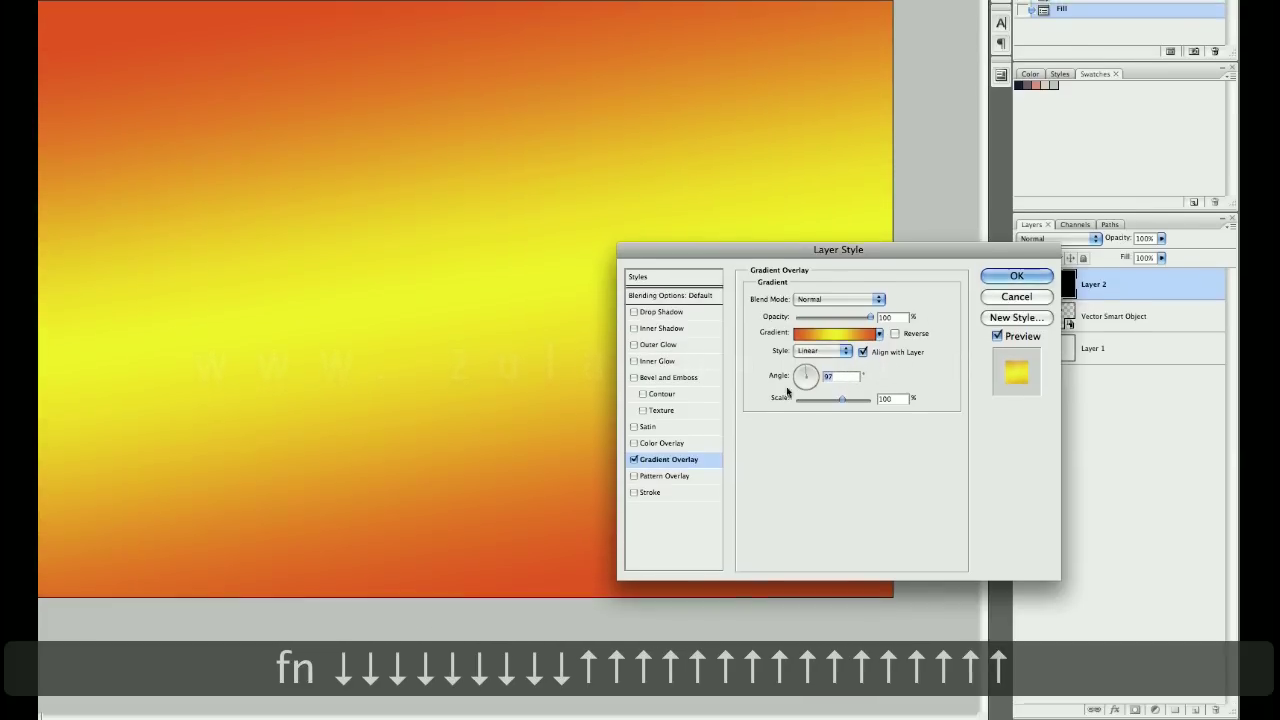
Step: Add a yellow ffea00 Stroke effect and apply the layer styles
{"action": "left_click", "coordinate": [632, 488]}
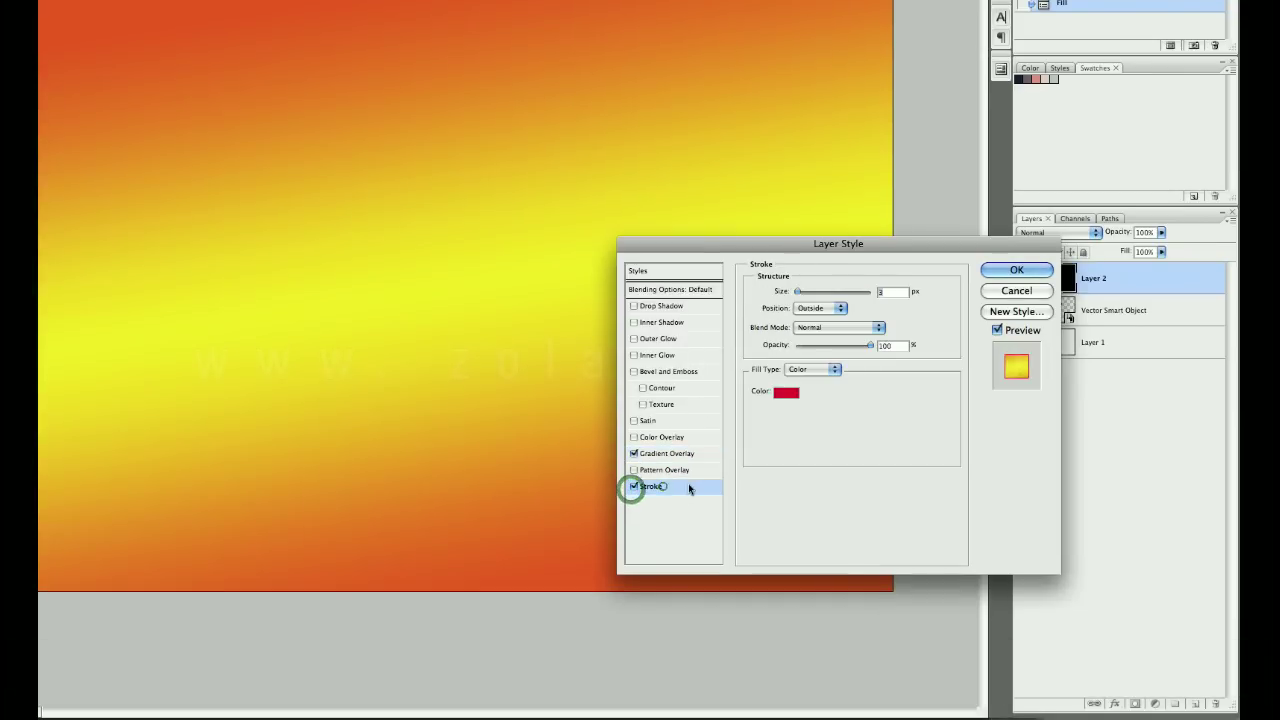
{"action": "left_click", "coordinate": [794, 389]}
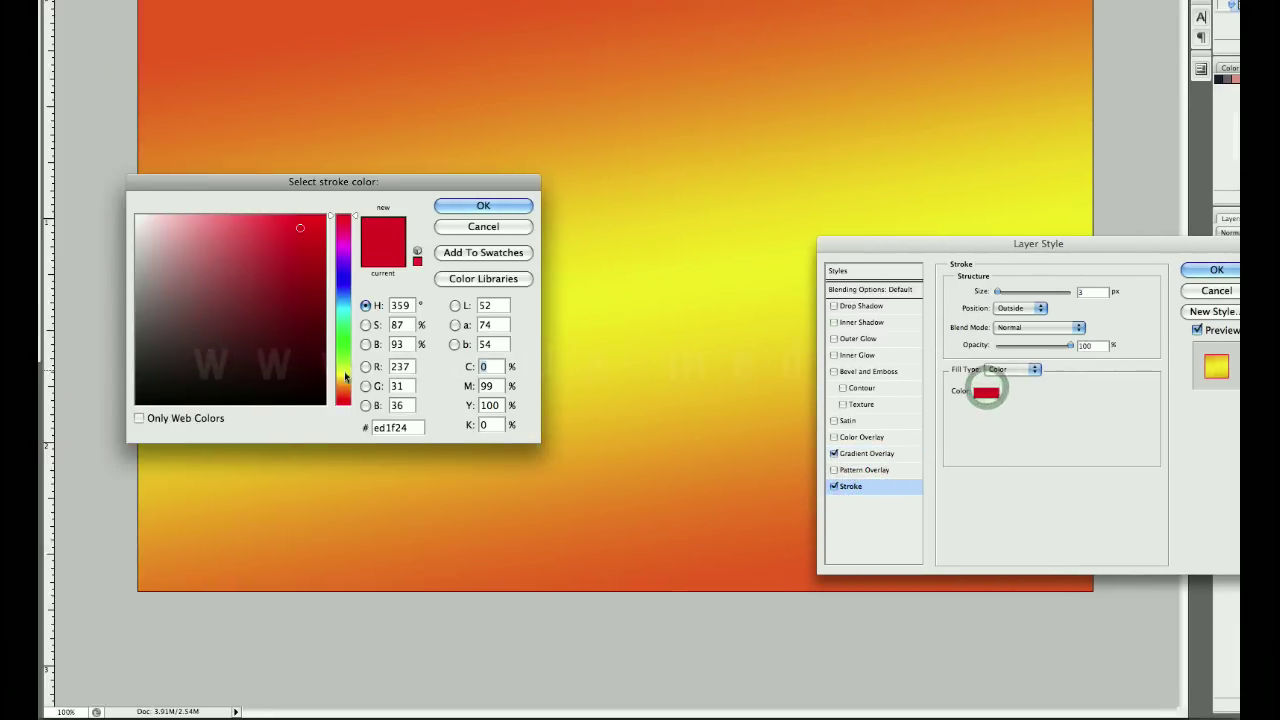
{"action": "left_click", "coordinate": [142, 374]}
{"action": "left_click", "coordinate": [125, 216]}
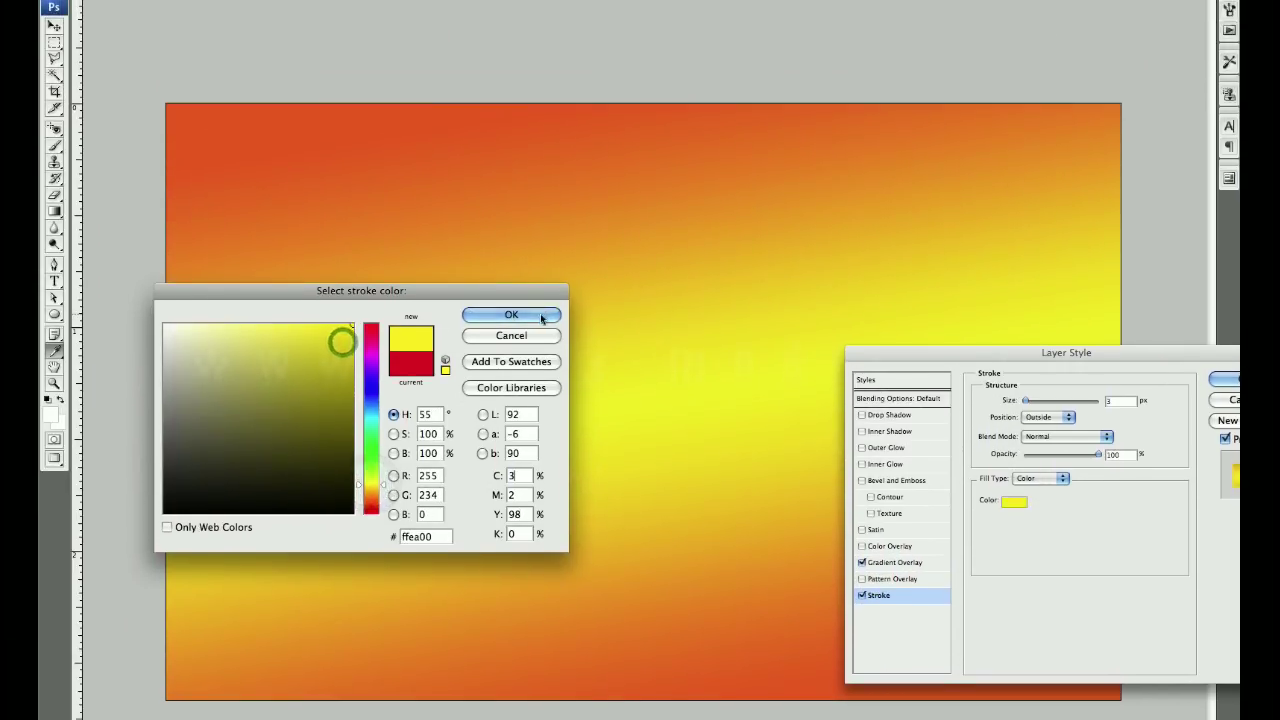
{"action": "left_click", "coordinate": [511, 274]}
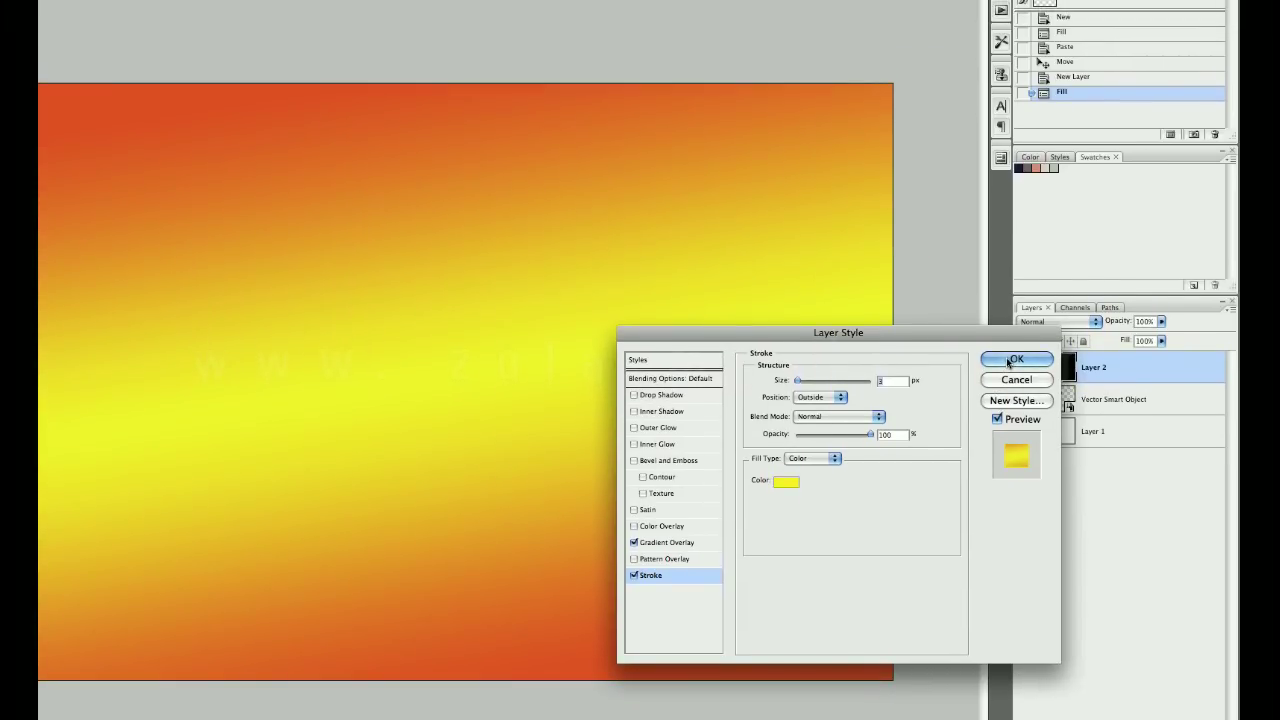
{"action": "left_click", "coordinate": [1013, 359]}
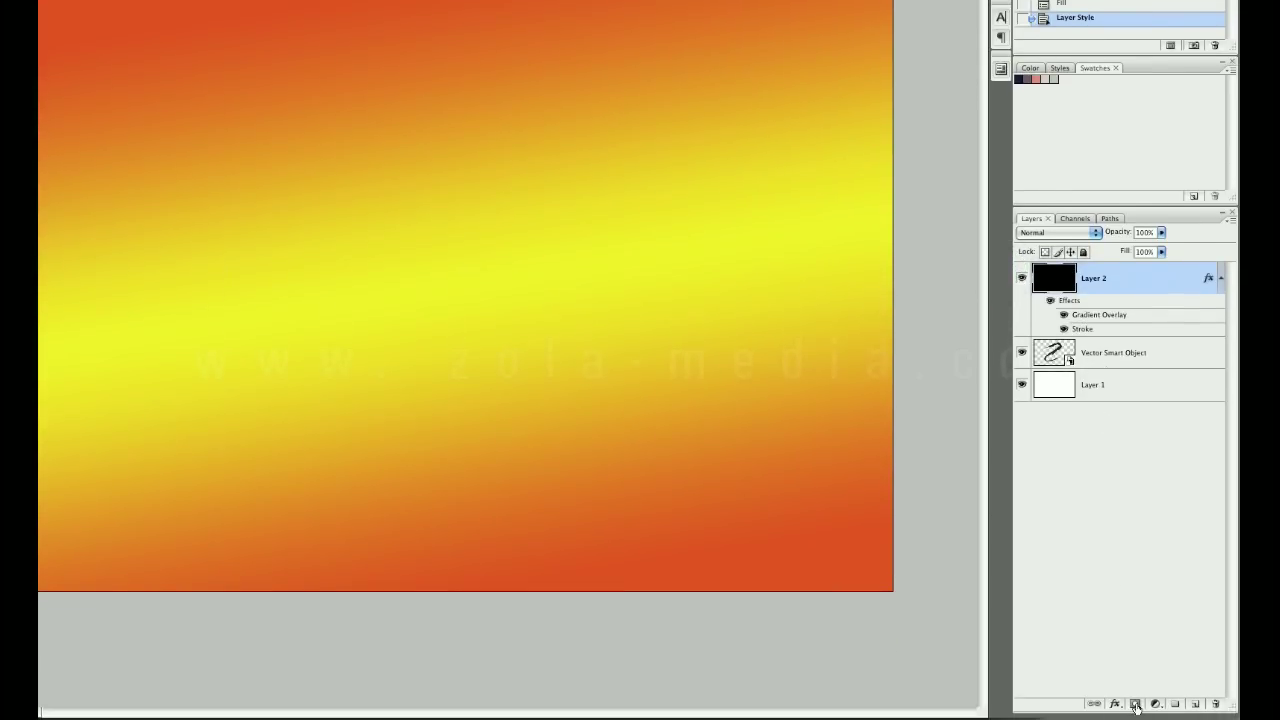
Step: Hide Layer 2 behind a black layer mask, then ready the Brush with white foreground
{"action": "key", "text": "alt"}
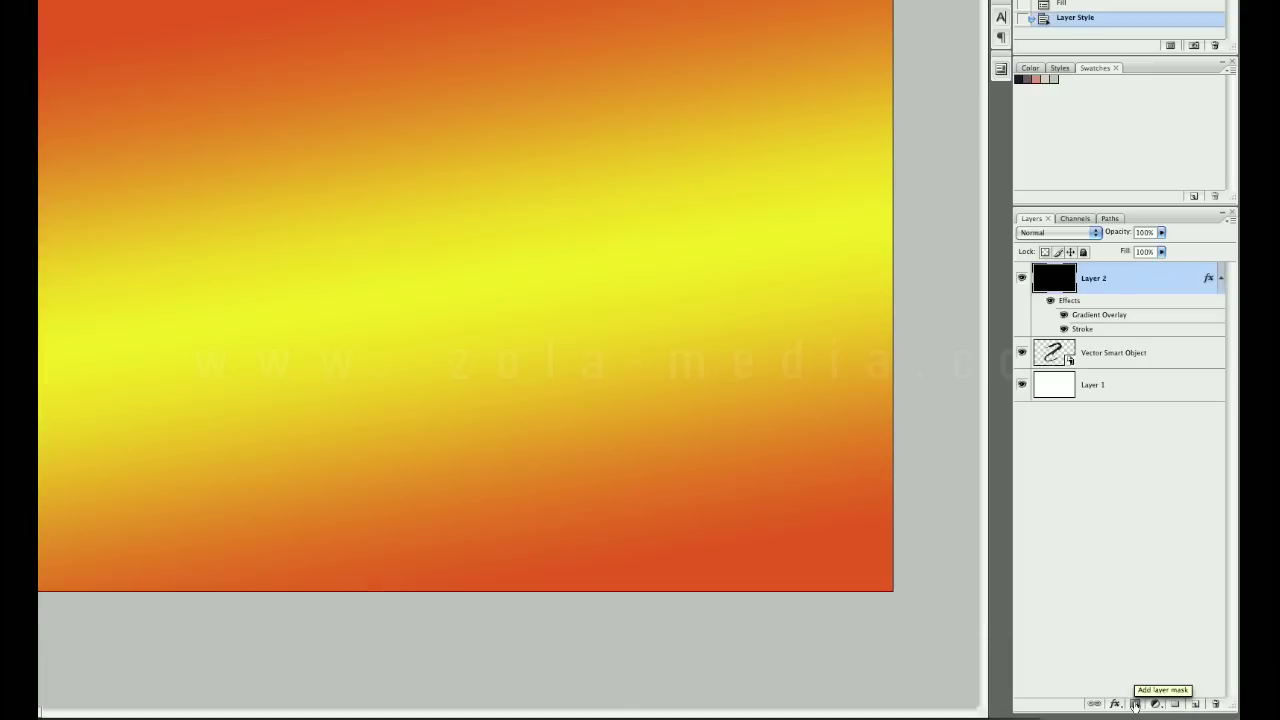
{"action": "left_click", "coordinate": [1135, 703], "text": "alt"}
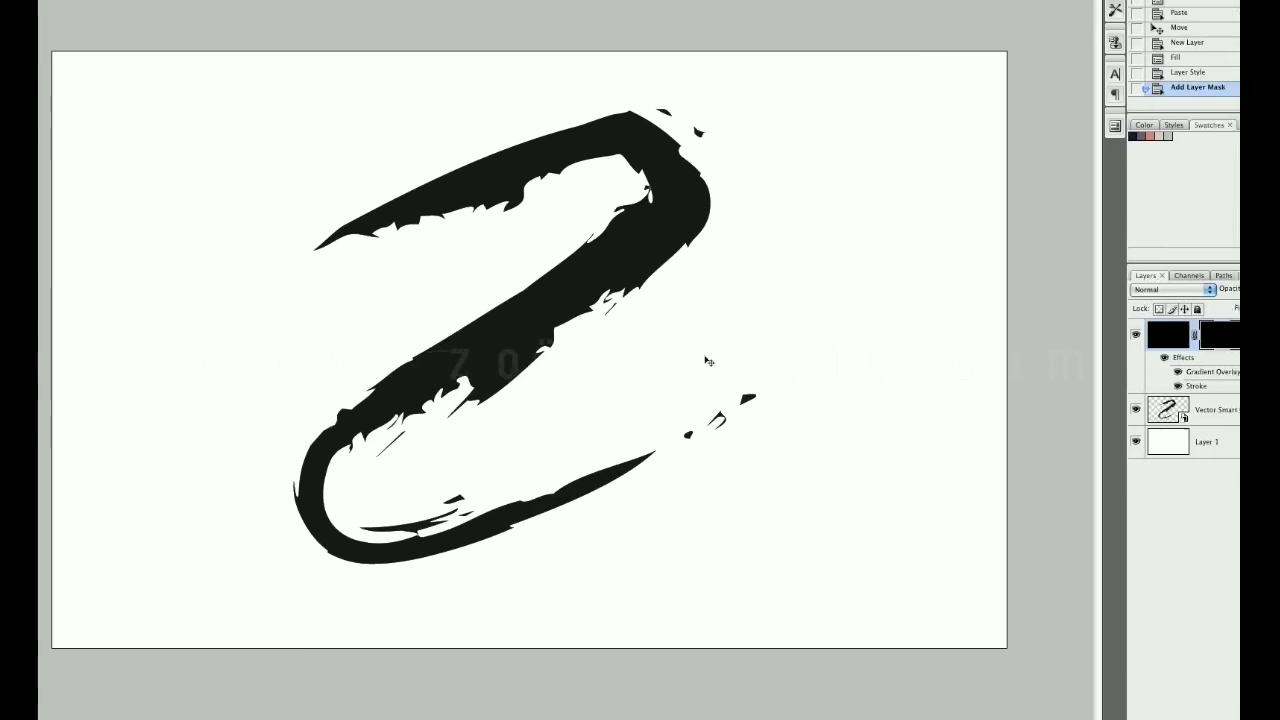
{"action": "key", "text": "b"}
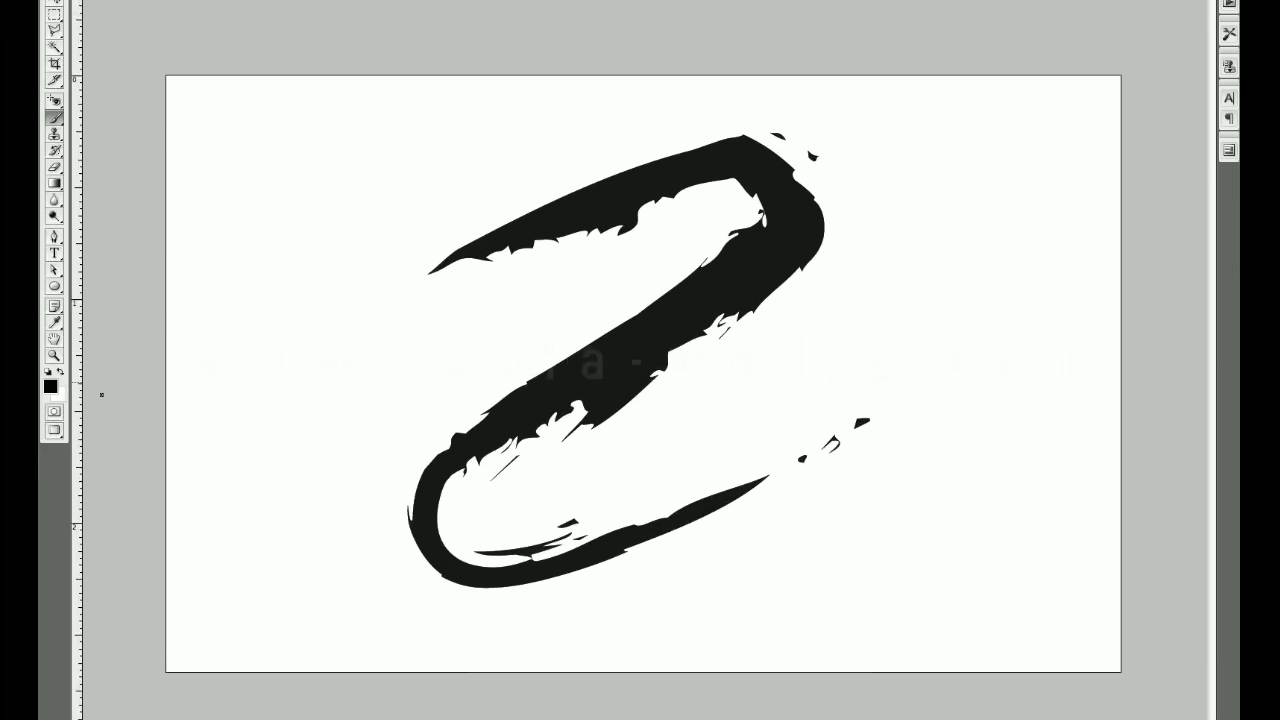
{"action": "key", "text": "x"}
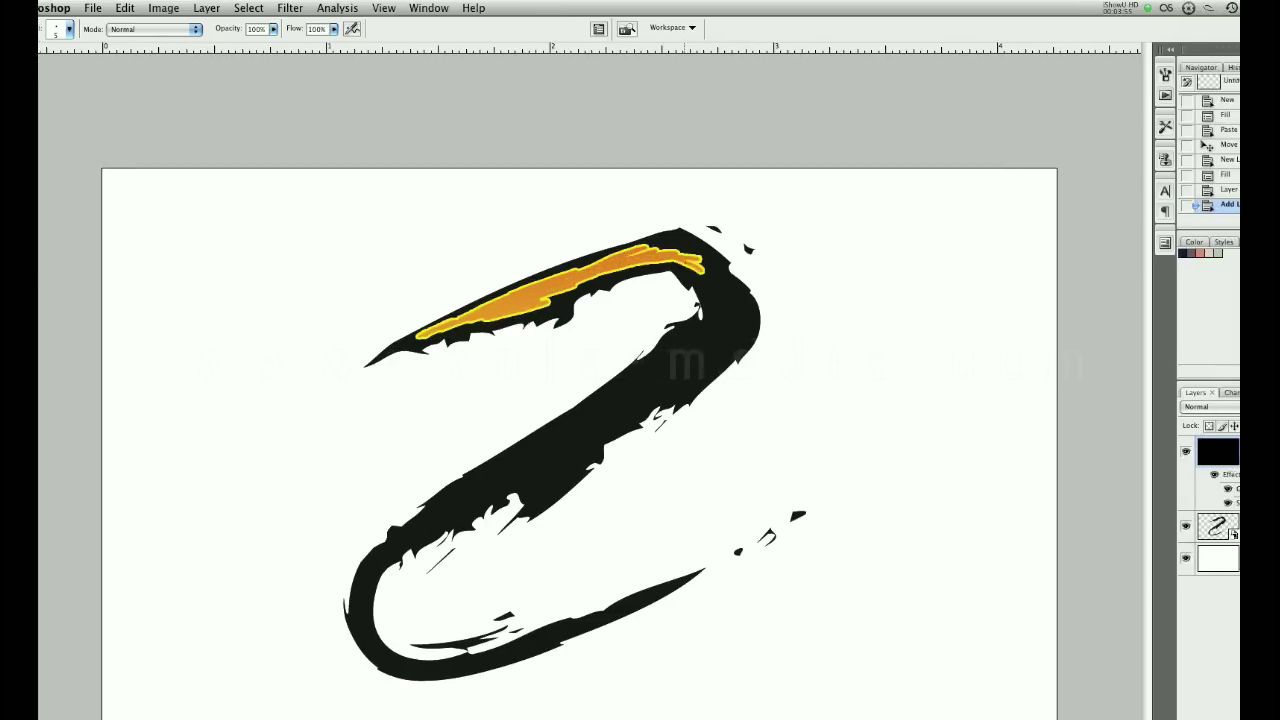
Step: Paint the gradient back along the Z's upper bend, diagonal and lower tail on the mask
{"action": "mouse_move", "coordinate": [682, 266]}
{"action": "left_mouse_down"}
{"action": "mouse_move", "coordinate": [707, 312]}
{"action": "mouse_move", "coordinate": [681, 351]}
{"action": "left_mouse_up"}
{"action": "mouse_move", "coordinate": [556, 411]}
{"action": "left_mouse_down"}
{"action": "mouse_move", "coordinate": [488, 448]}
{"action": "mouse_move", "coordinate": [720, 305]}
{"action": "left_mouse_up"}
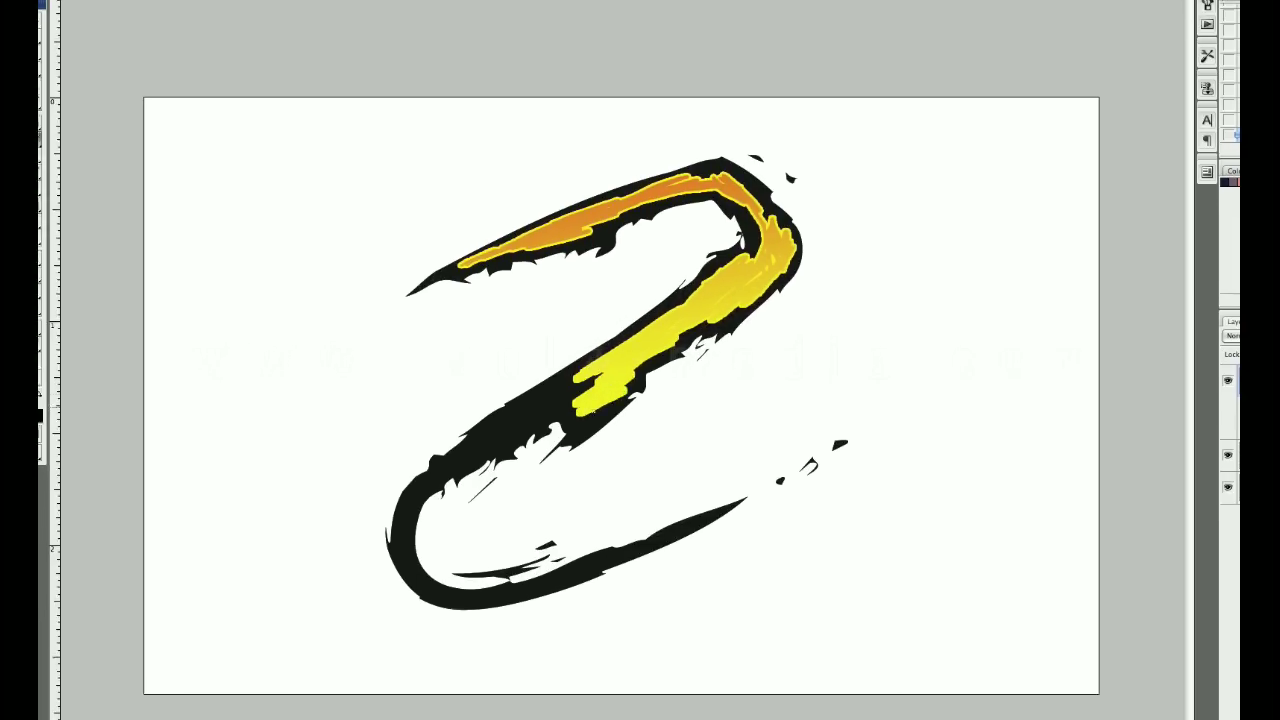
{"action": "left_click_drag", "start_coordinate": [565, 405], "coordinate": [530, 455]}
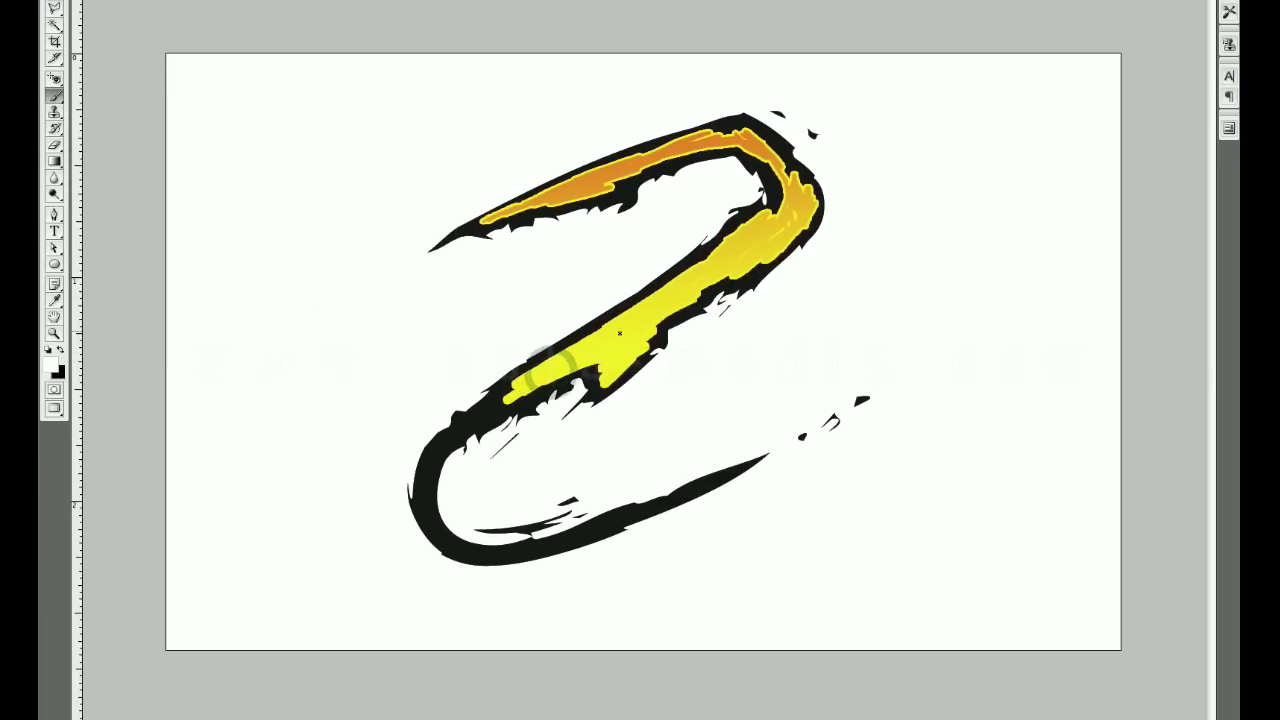
{"action": "mouse_move", "coordinate": [507, 367]}
{"action": "left_mouse_down"}
{"action": "mouse_move", "coordinate": [440, 425]}
{"action": "mouse_move", "coordinate": [505, 366]}
{"action": "left_mouse_up"}
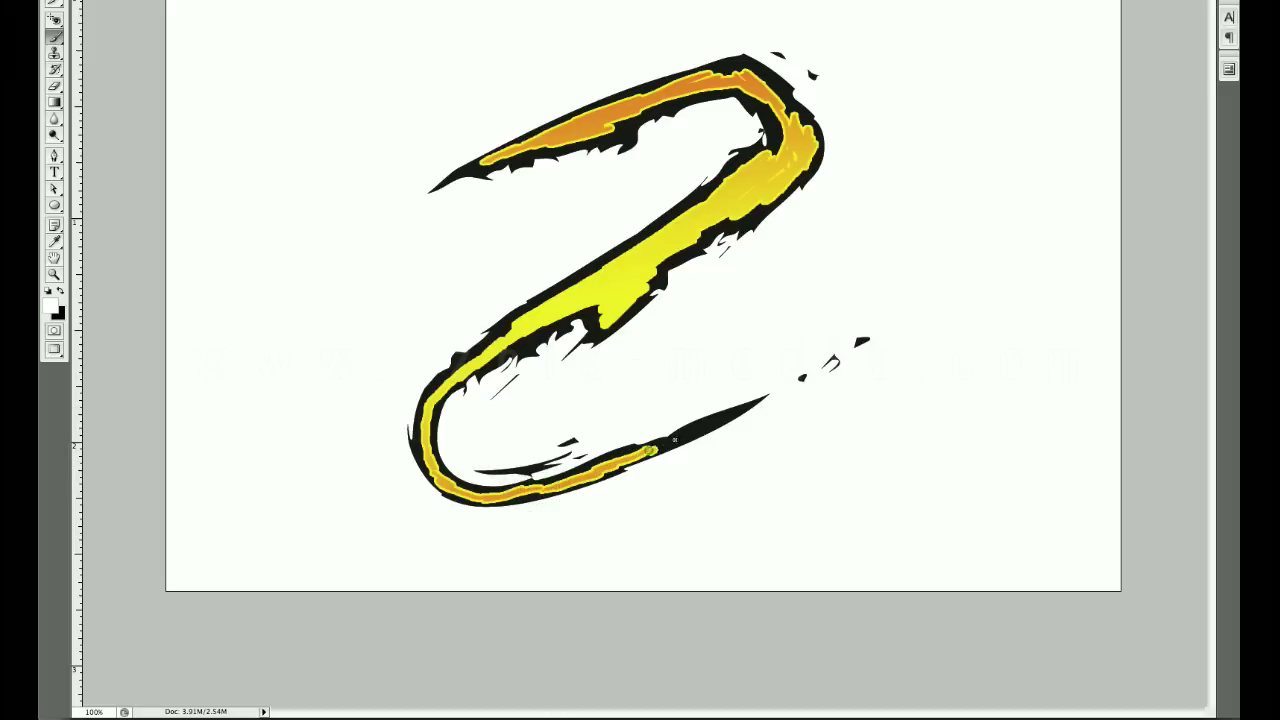
{"action": "left_click_drag", "start_coordinate": [647, 449], "coordinate": [729, 412]}
{"action": "left_click_drag", "start_coordinate": [729, 412], "coordinate": [647, 449]}
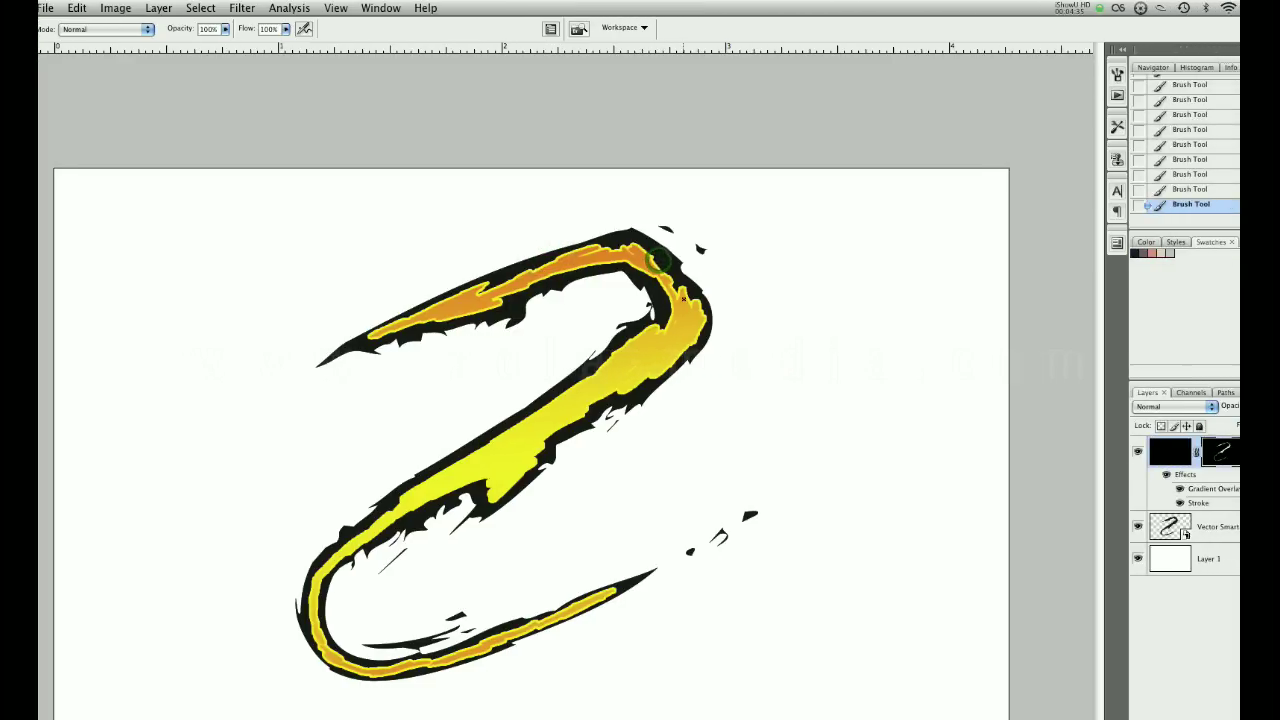
{"action": "key", "text": "x"}
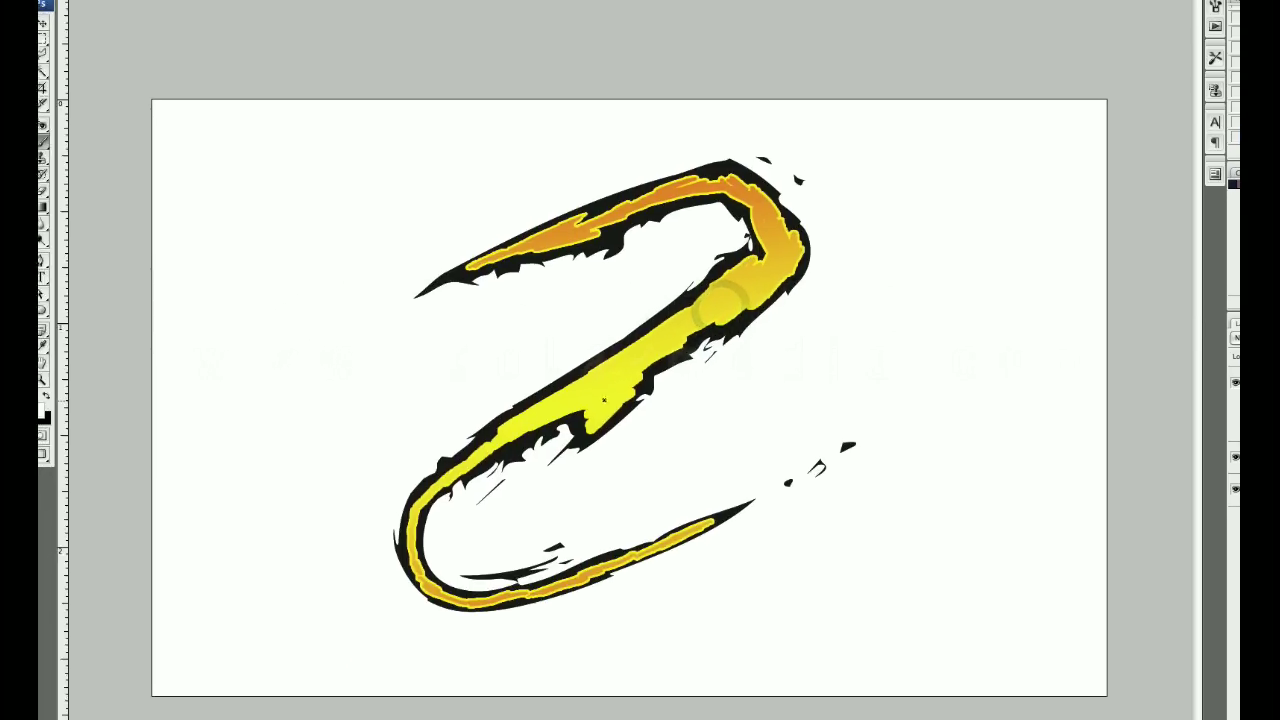
{"action": "key", "text": "x"}
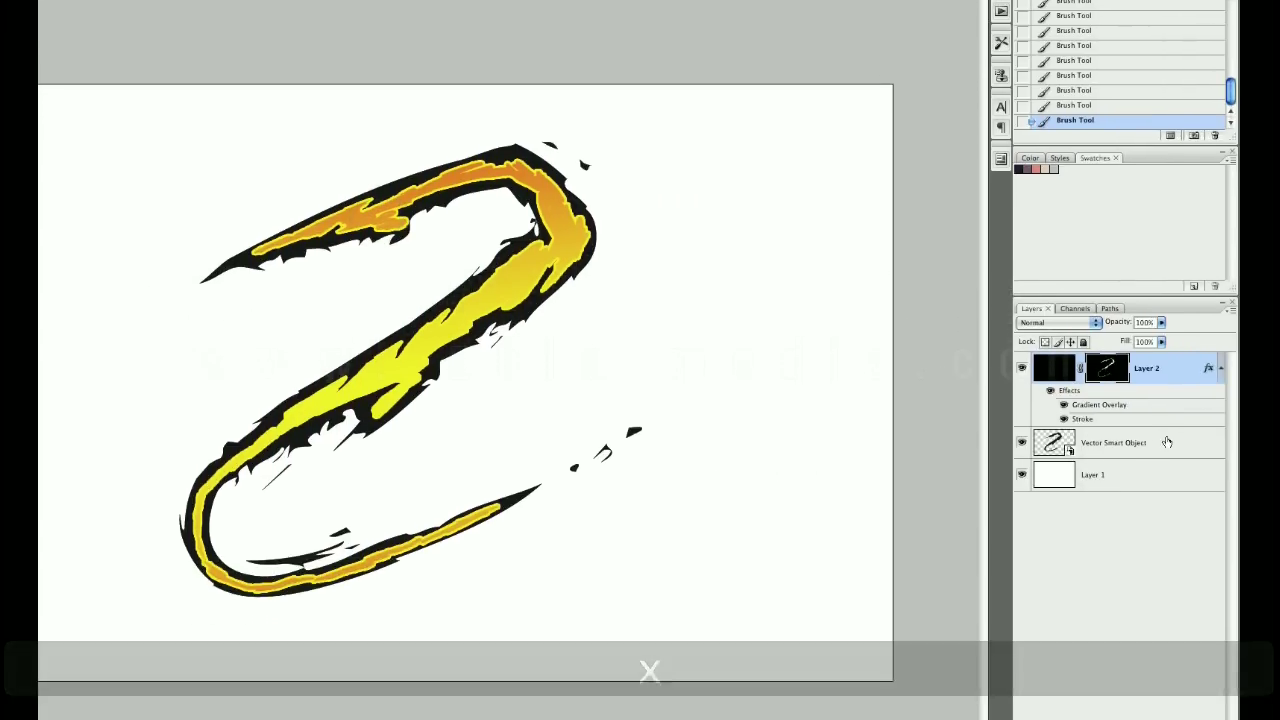
Step: Rasterize the Vector Smart Object layer holding the charcoal Z
{"action": "left_click", "coordinate": [1166, 396]}
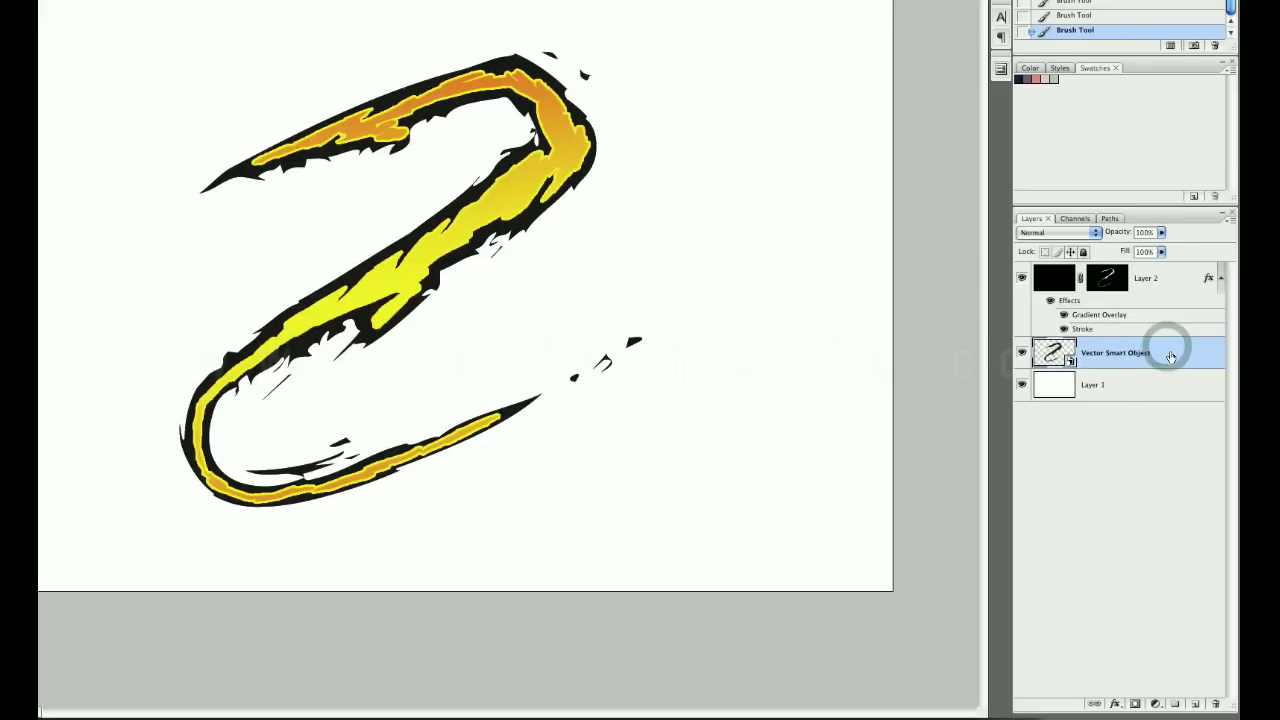
{"action": "right_click", "coordinate": [1143, 352]}
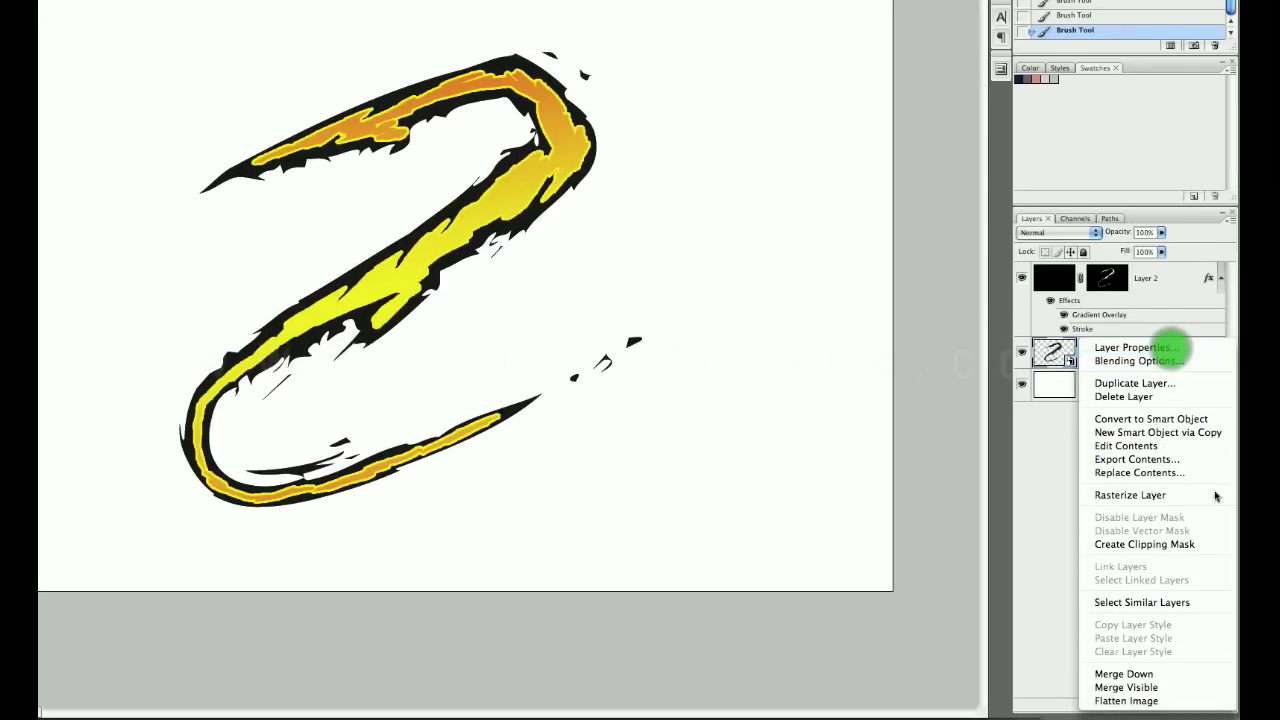
{"action": "left_click", "coordinate": [1214, 499]}
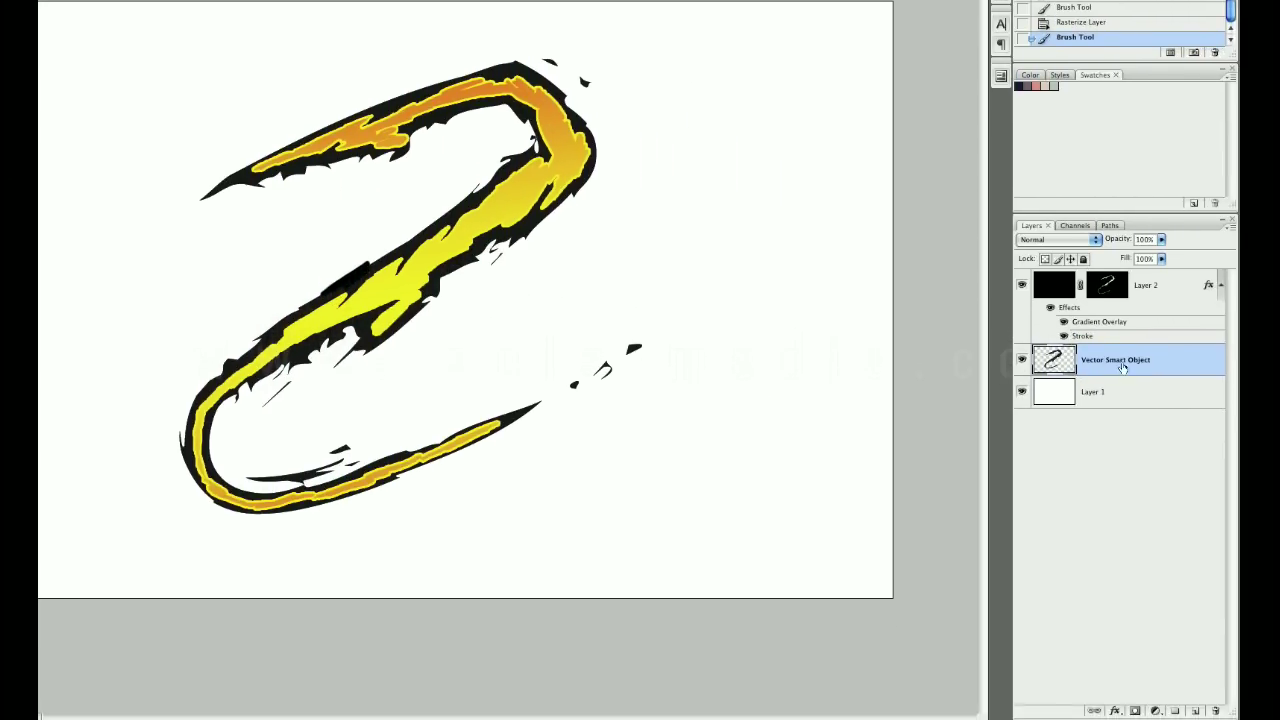
Step: Give the rasterized Z layer a black Color Overlay
{"action": "double_click", "coordinate": [1175, 363]}
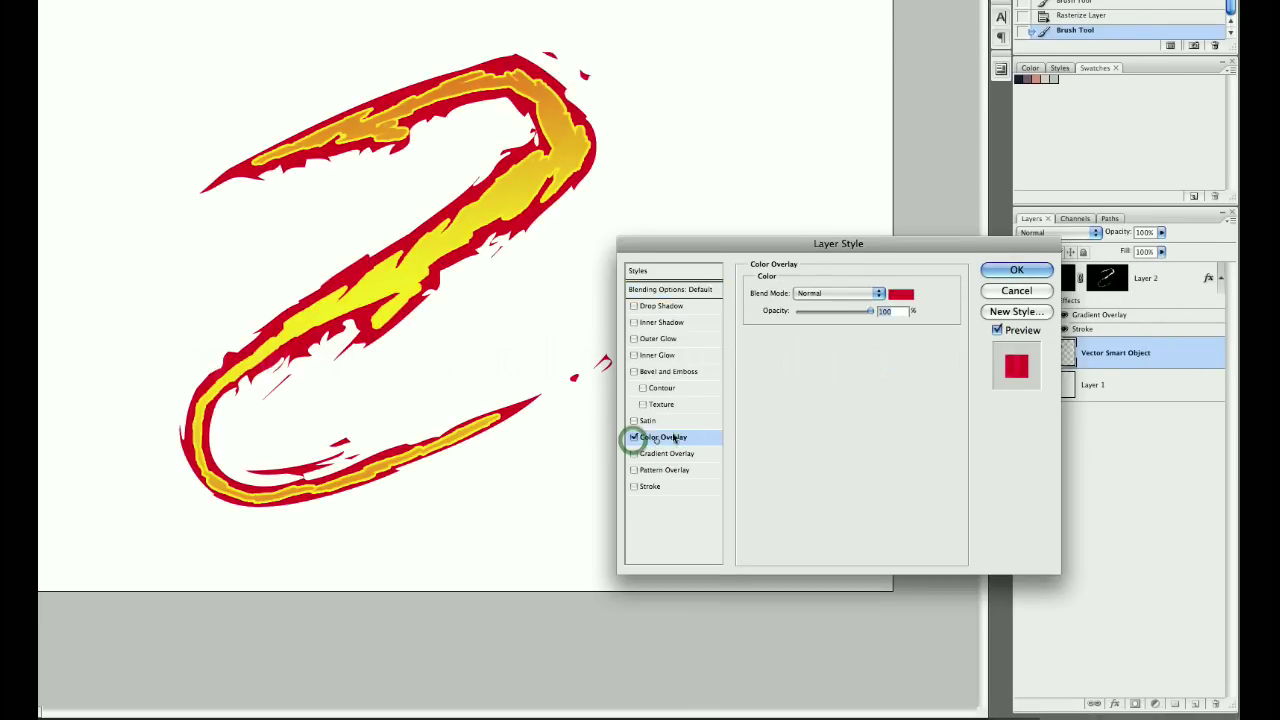
{"action": "left_click", "coordinate": [900, 293]}
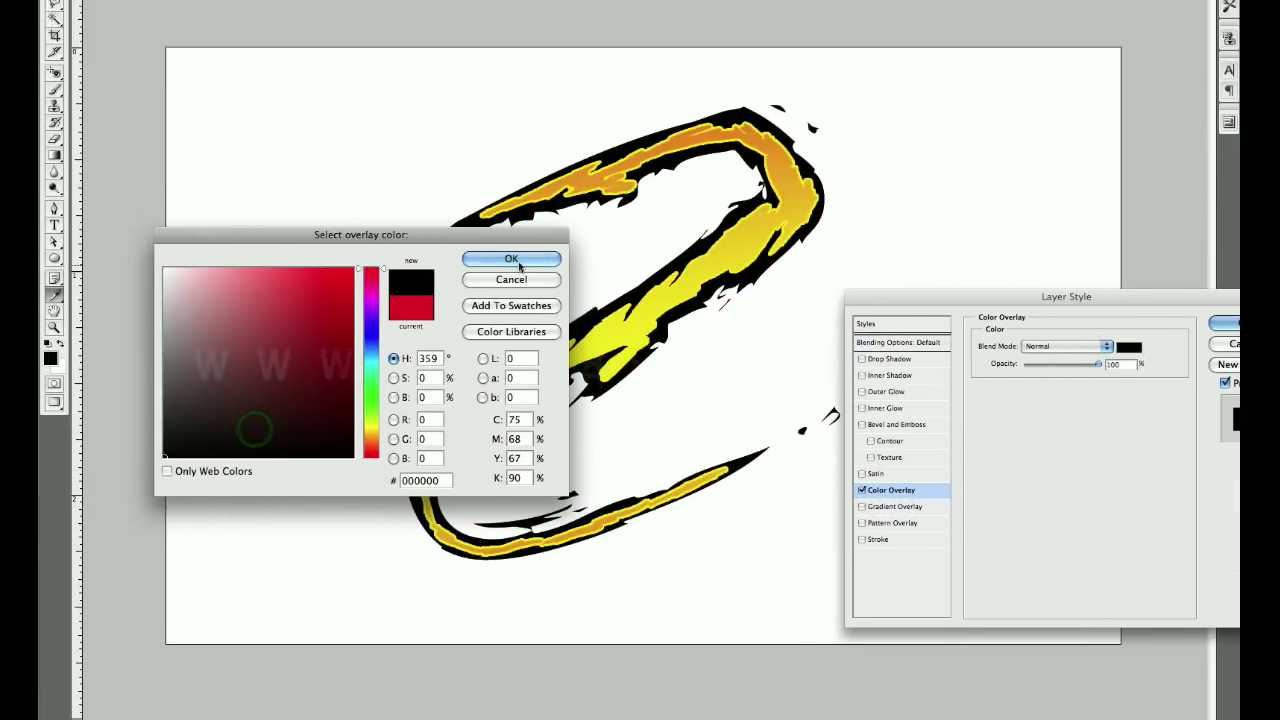
{"action": "left_click", "coordinate": [427, 224]}
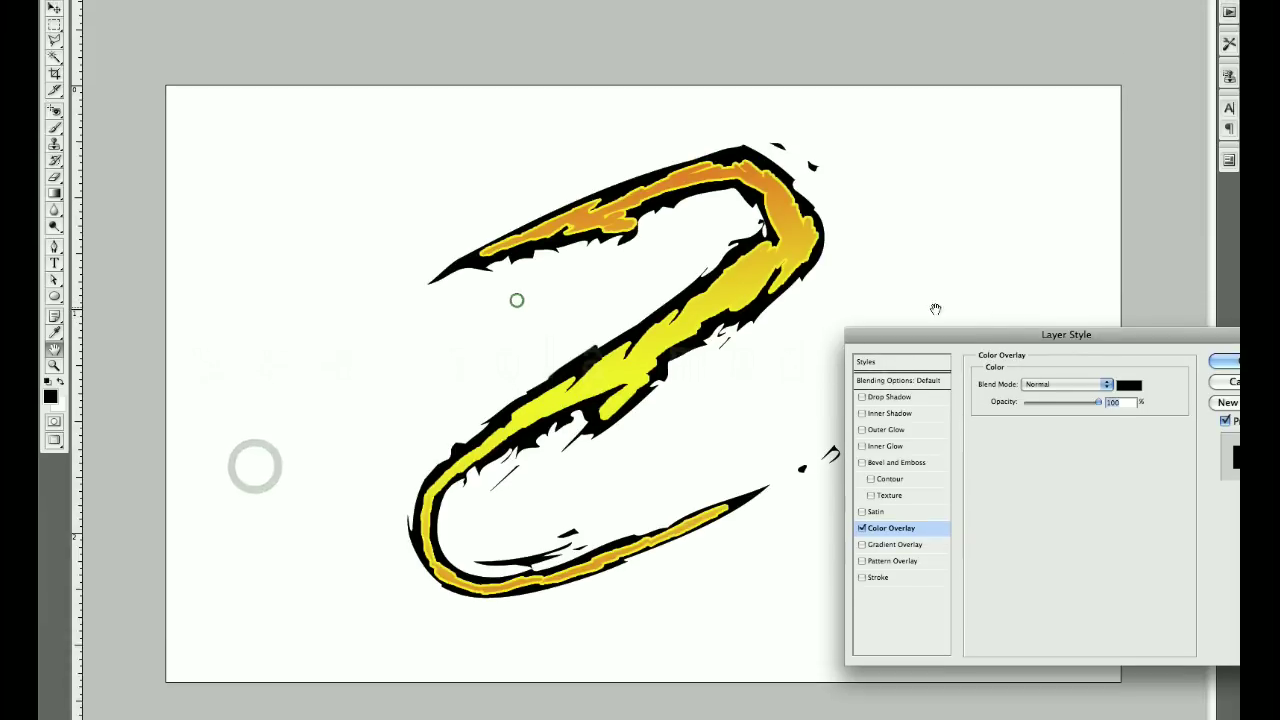
{"action": "left_click", "coordinate": [1062, 368]}
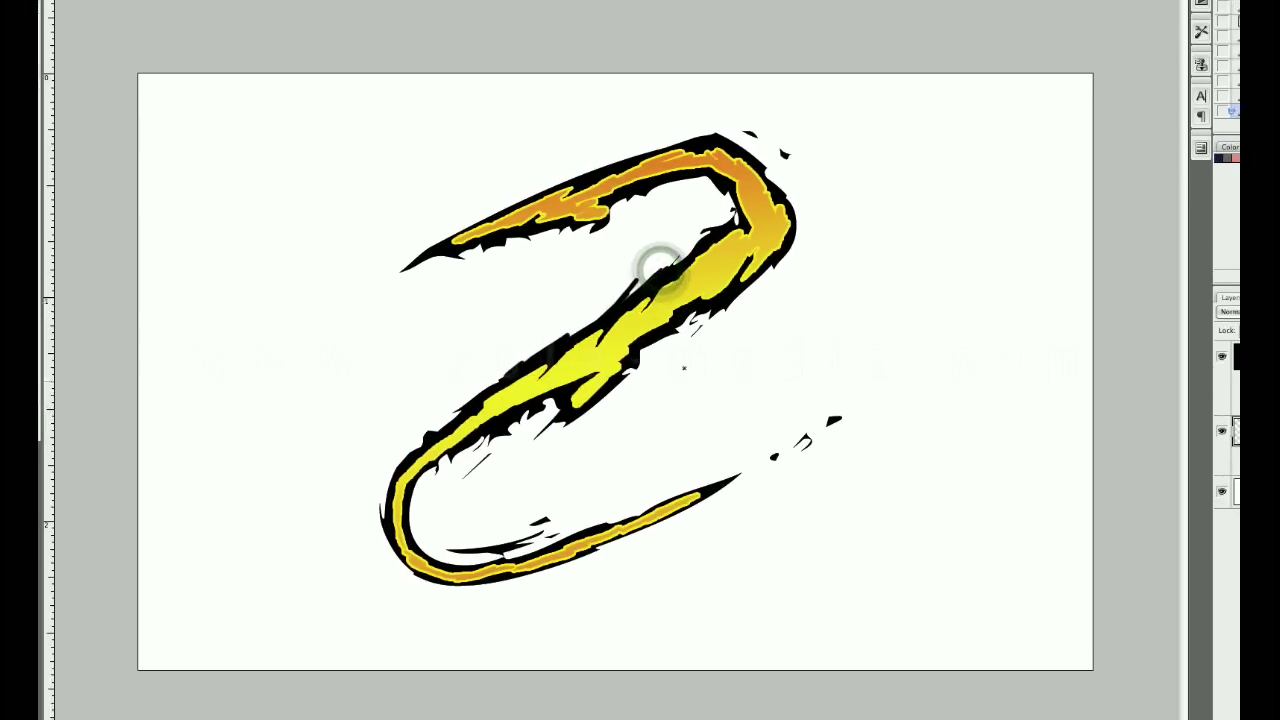
Step: Resize the brush and paint rough dark charcoal strokes along the Z's edge and top arc
{"action": "key", "text": "bracketleft"}
{"action": "key", "text": "bracketleft"}
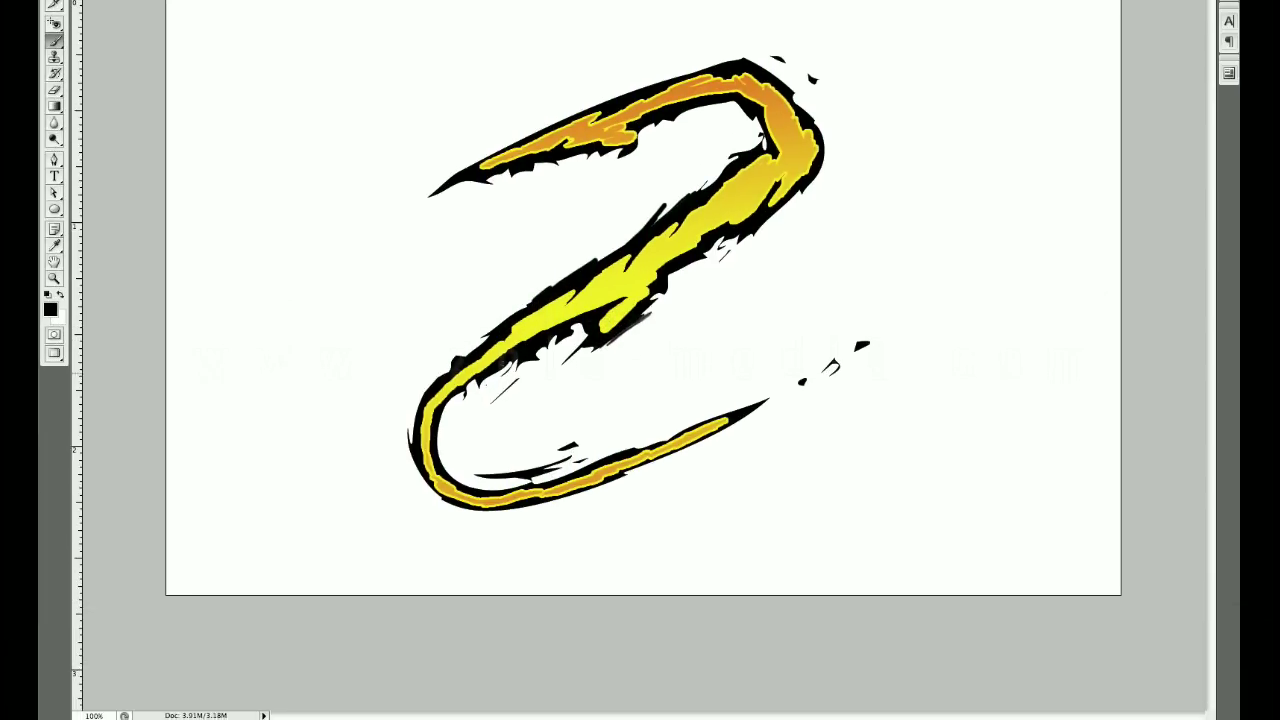
{"action": "key", "text": "bracketright"}
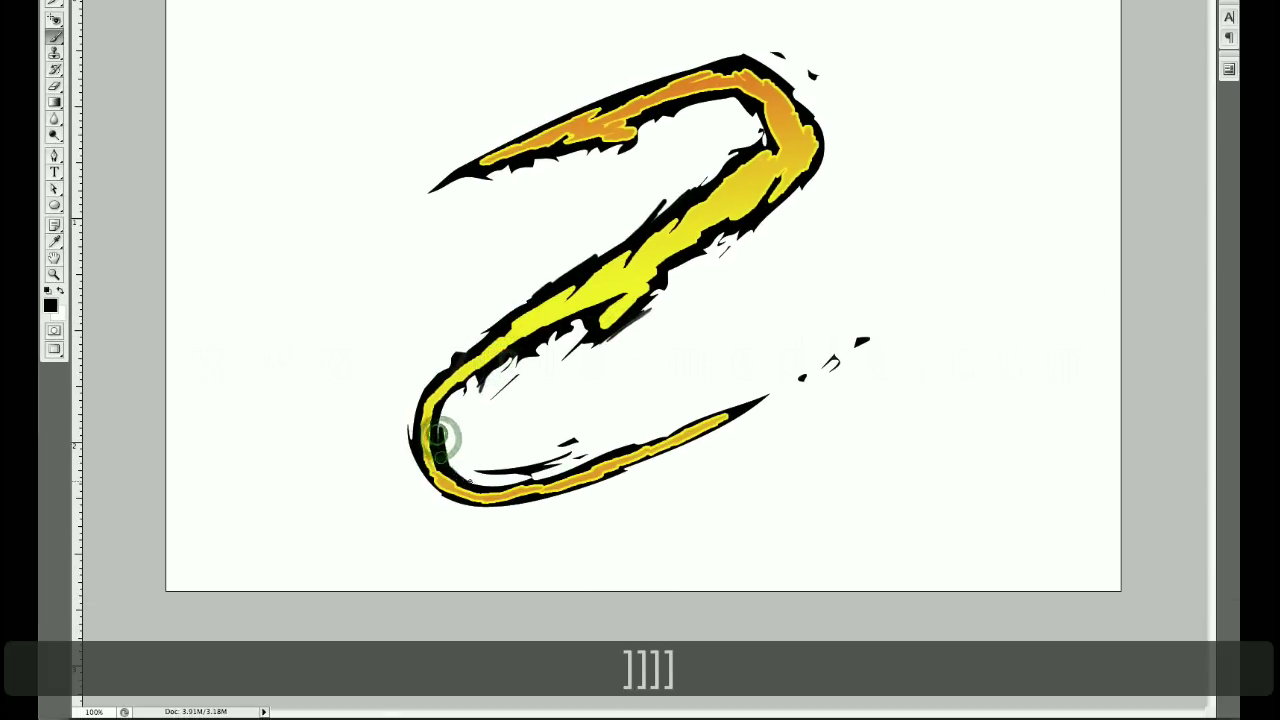
{"action": "key", "text": "bracketleft"}
{"action": "key", "text": "bracketleft"}
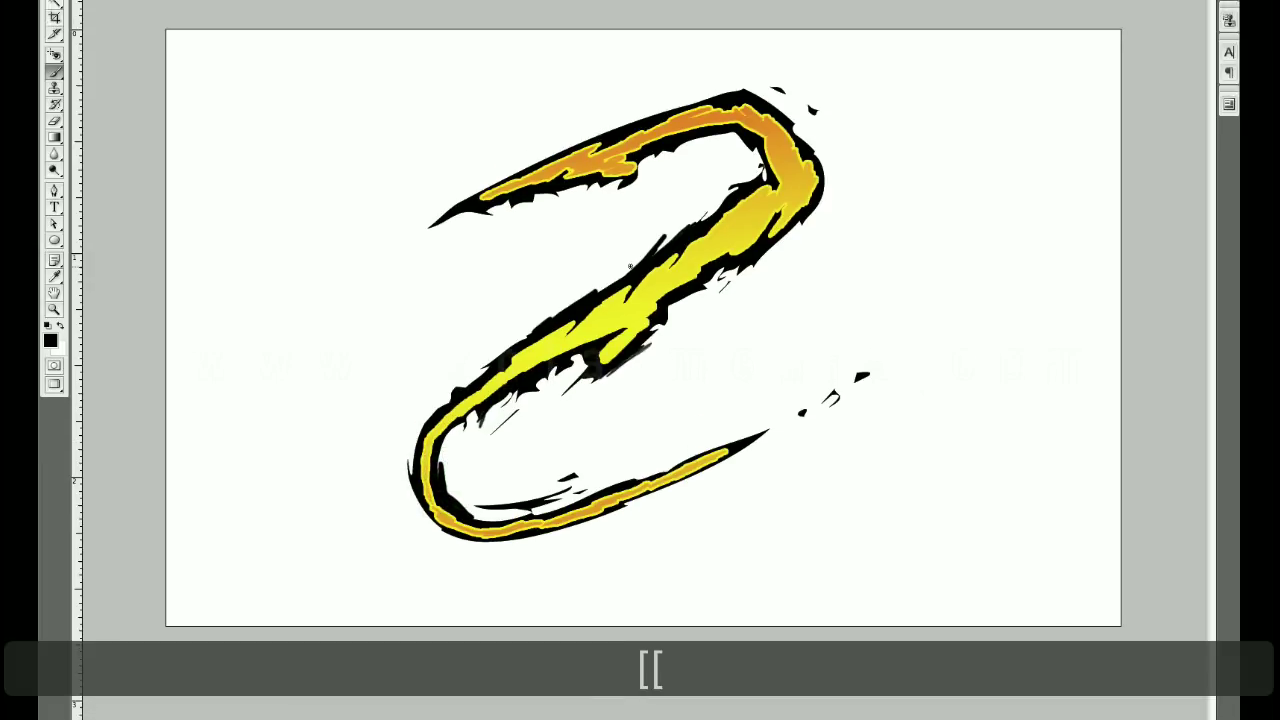
{"action": "mouse_move", "coordinate": [645, 325]}
{"action": "left_mouse_down"}
{"action": "mouse_move", "coordinate": [643, 314]}
{"action": "mouse_move", "coordinate": [608, 337]}
{"action": "mouse_move", "coordinate": [560, 386]}
{"action": "left_mouse_up"}
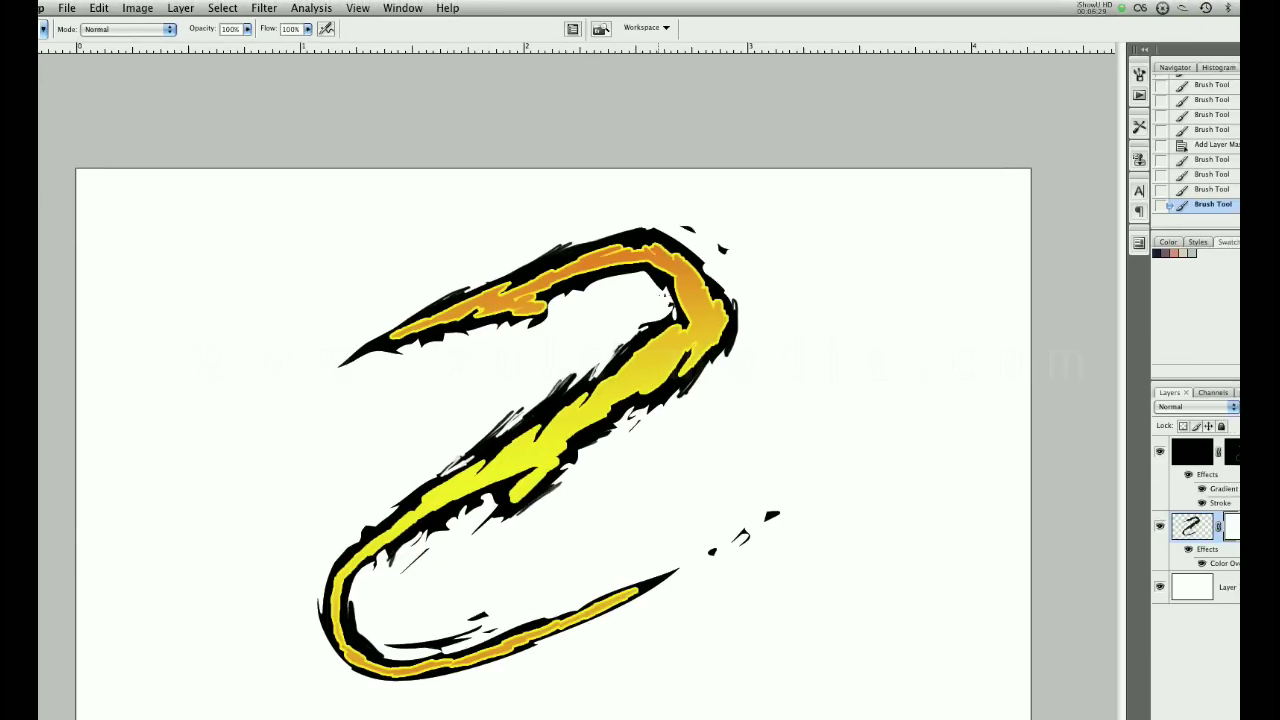
{"action": "left_click", "coordinate": [608, 282]}
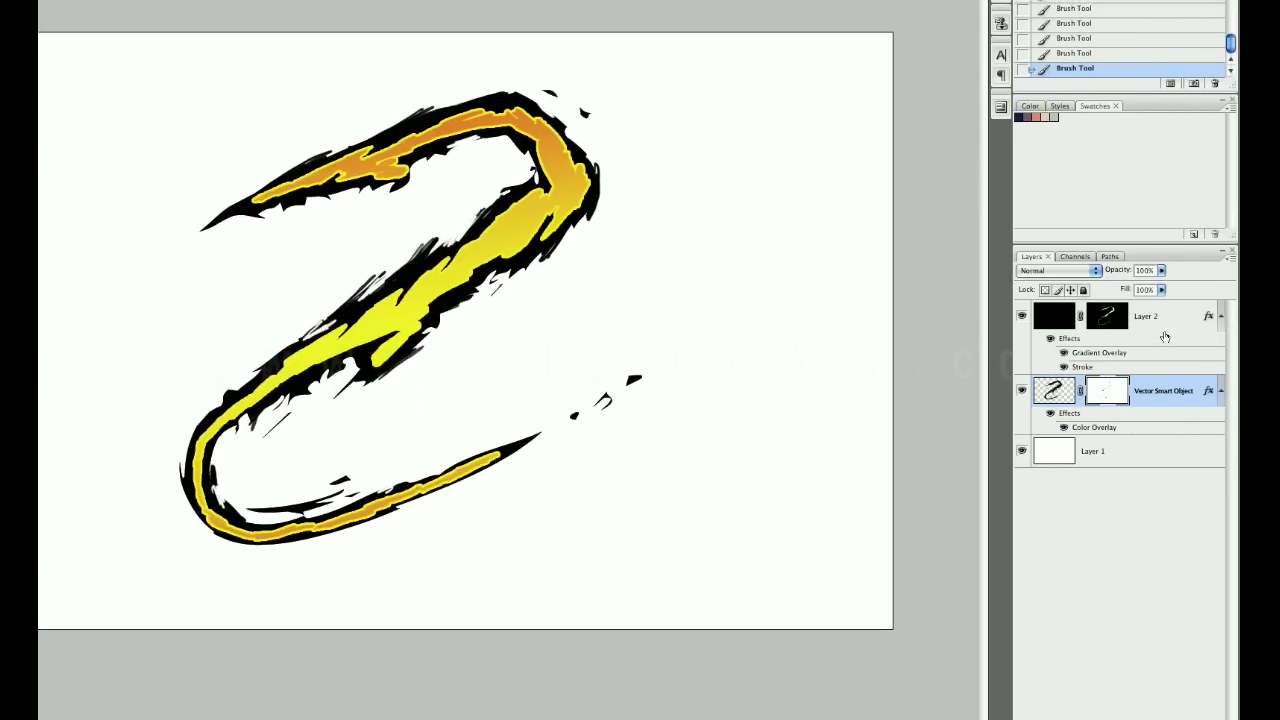
Step: Preview a red-to-cyan preset in Layer 2's gradient overlay
{"action": "left_click", "coordinate": [1175, 314]}
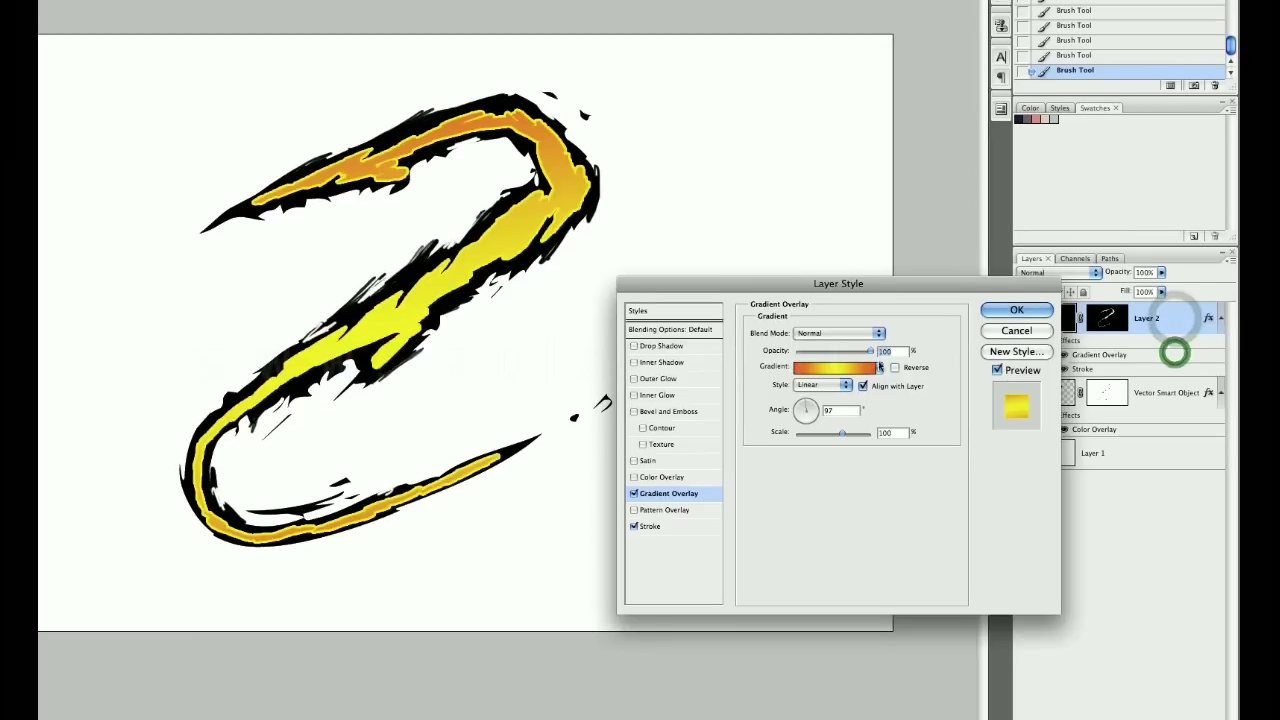
{"action": "left_click", "coordinate": [832, 366]}
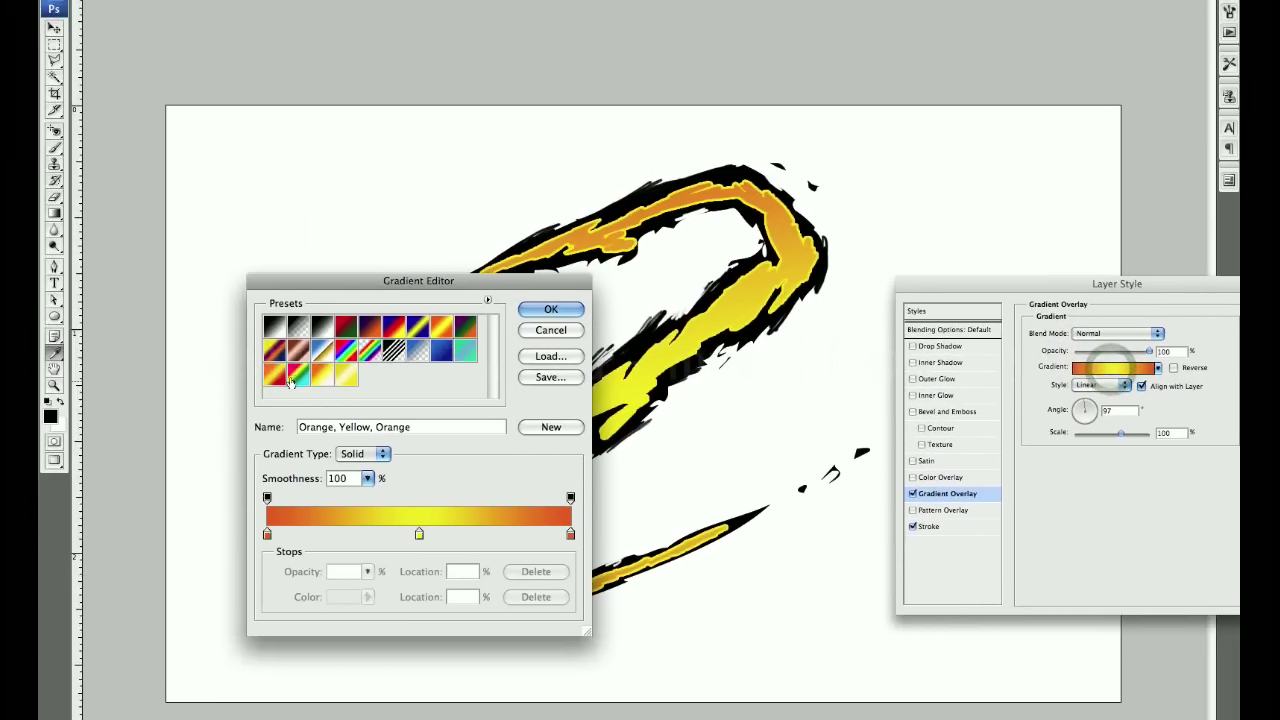
{"action": "left_click", "coordinate": [69, 364]}
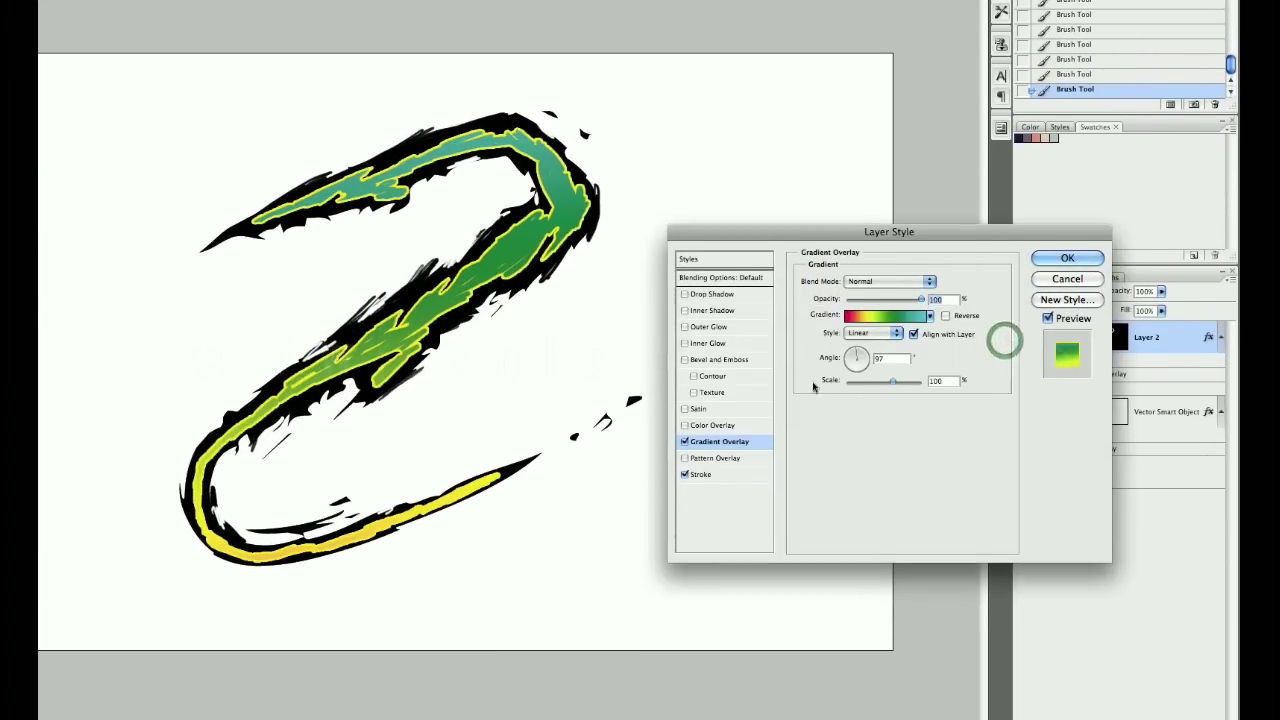
Step: Try a magenta stroke at different widths, then close Layer Style without keeping changes
{"action": "left_click", "coordinate": [700, 490]}
{"action": "left_click", "coordinate": [837, 396]}
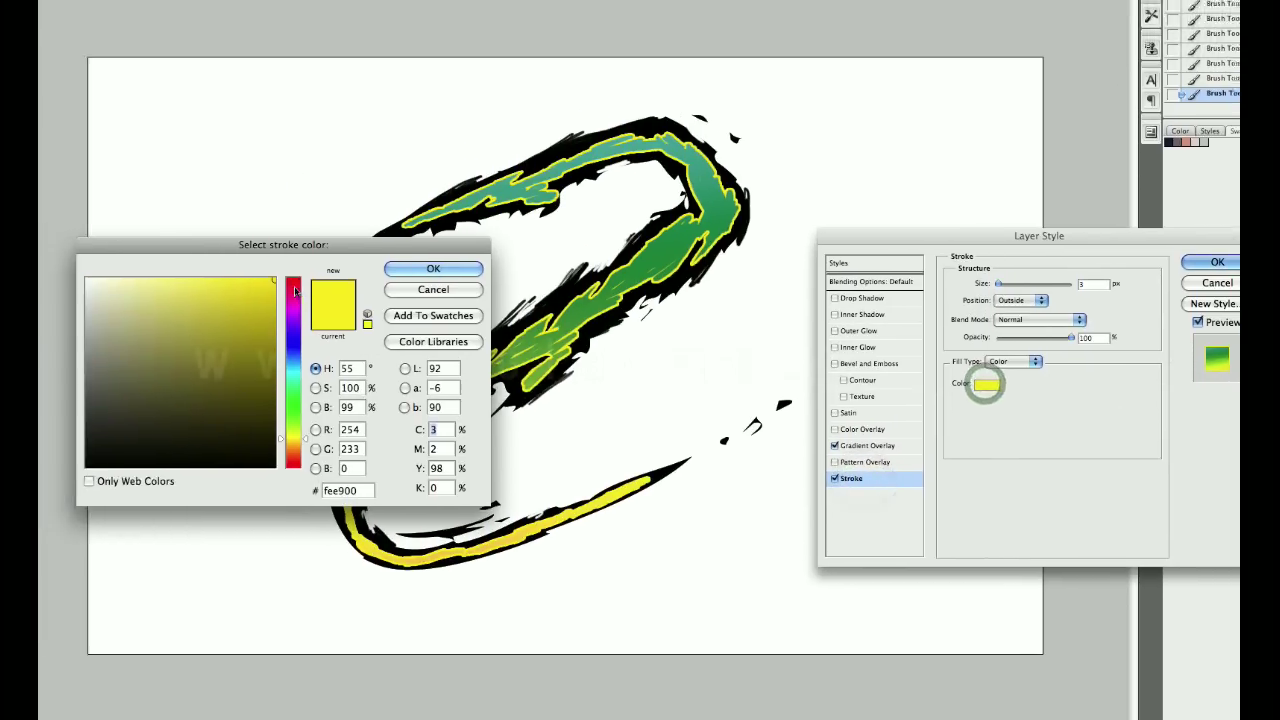
{"action": "left_click", "coordinate": [142, 260]}
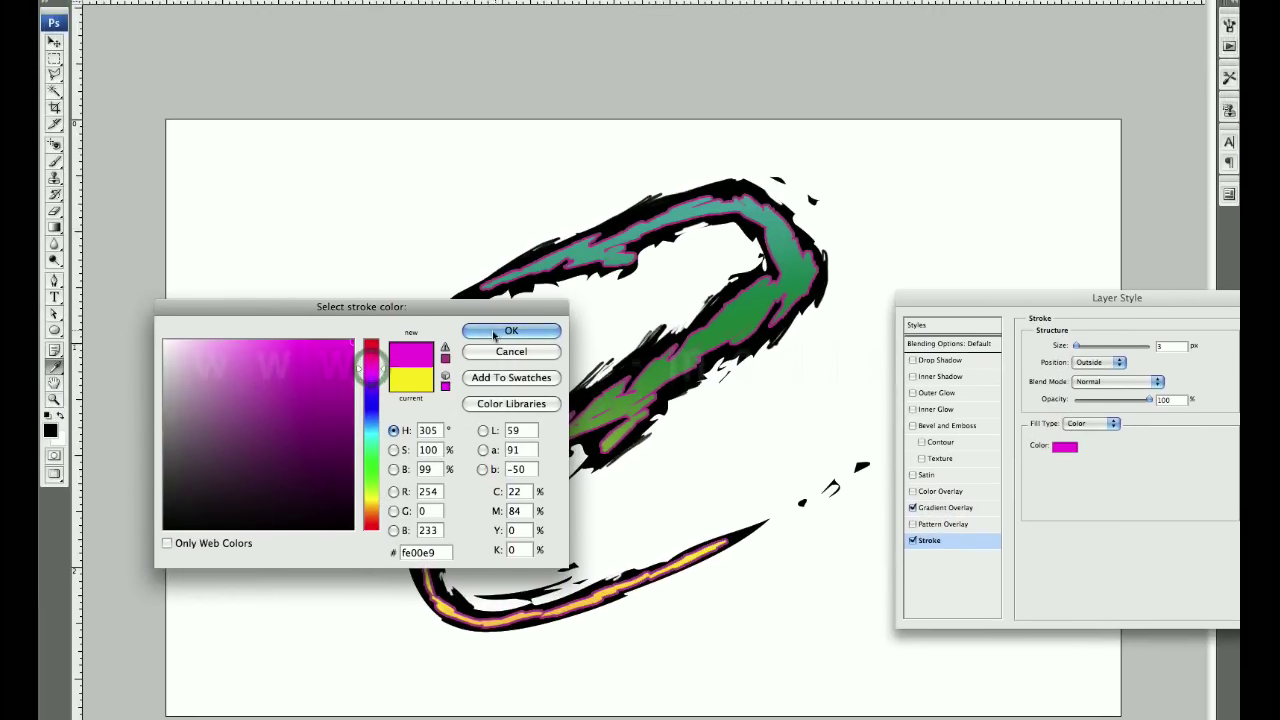
{"action": "left_click", "coordinate": [511, 312]}
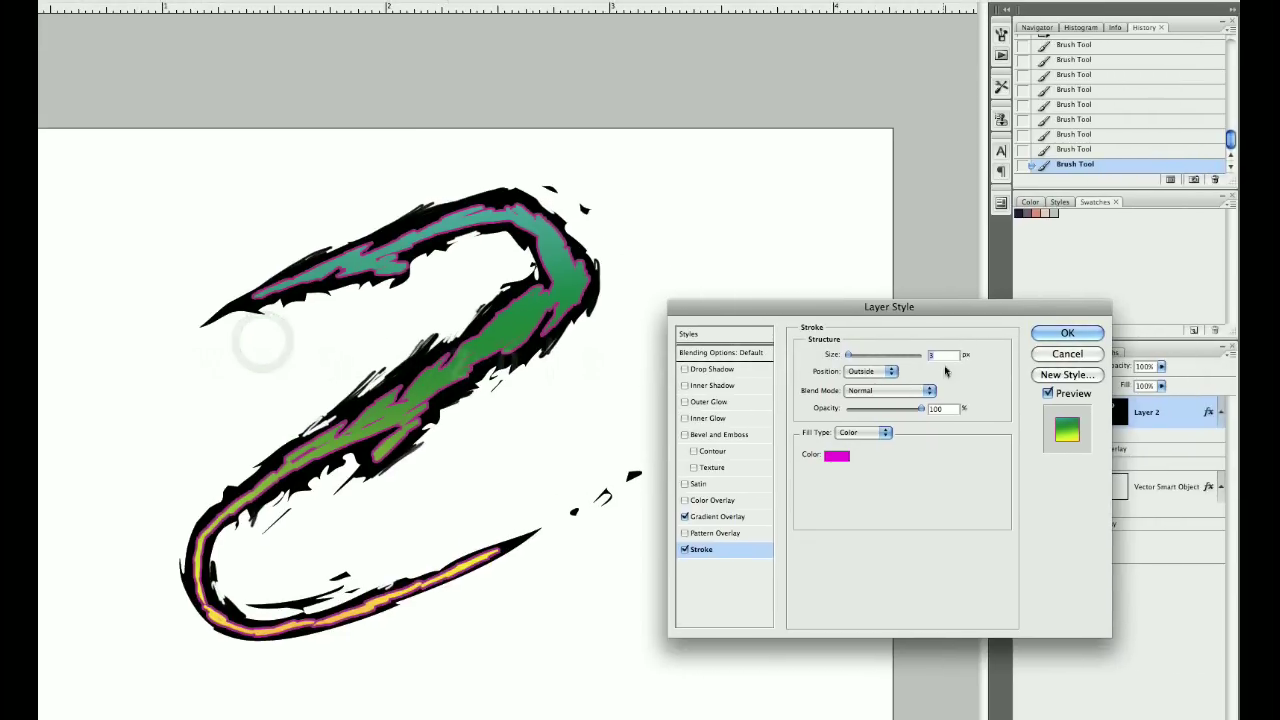
{"action": "key", "text": "Up"}
{"action": "key", "text": "Up"}
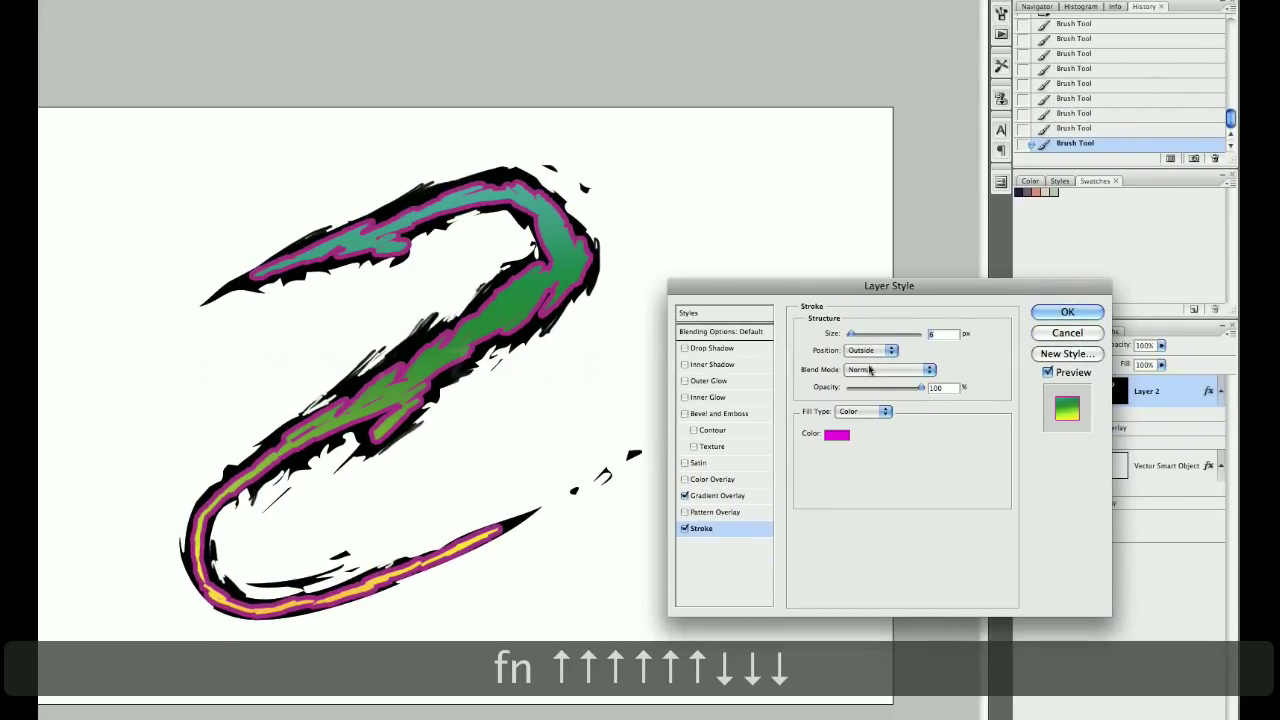
{"action": "key", "text": "Down"}
{"action": "key", "text": "Up"}
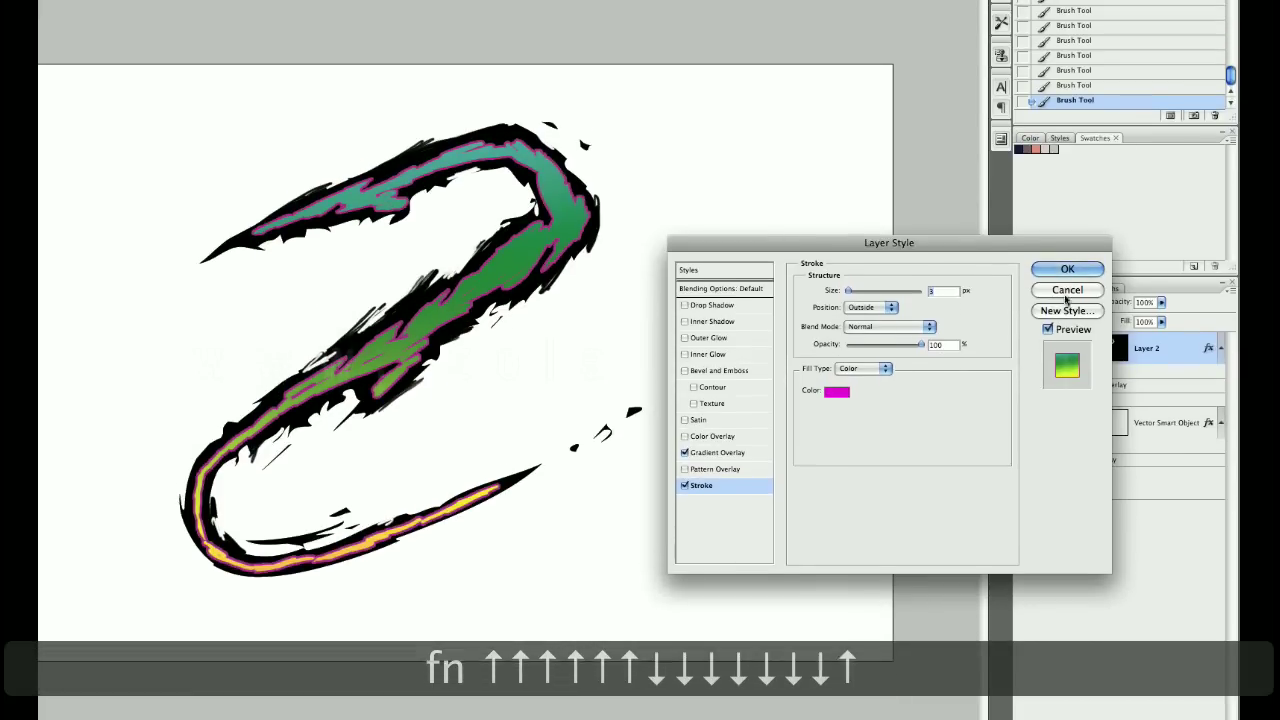
{"action": "left_click", "coordinate": [1067, 269]}
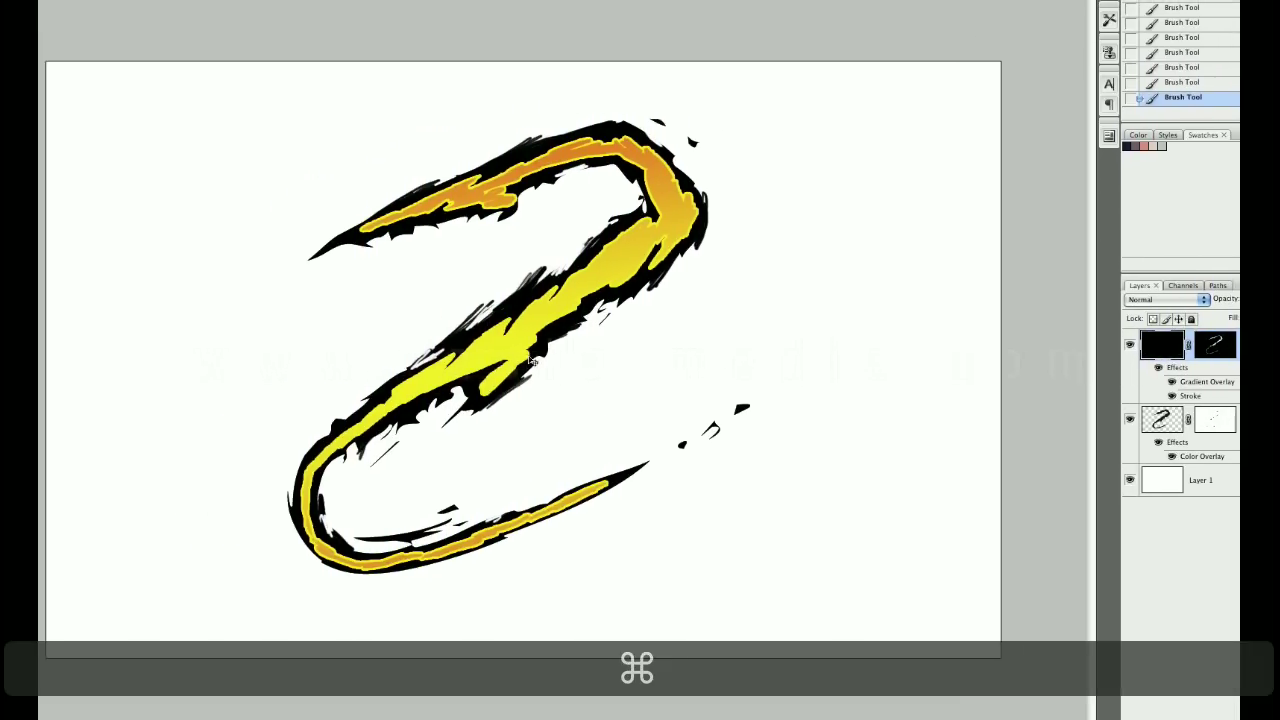
Step: Switch to the finished ZOLA document, then Firefox's arcade plate page, then Illustrator's Z drawing
{"action": "key", "text": "ctrl+super+Tab"}
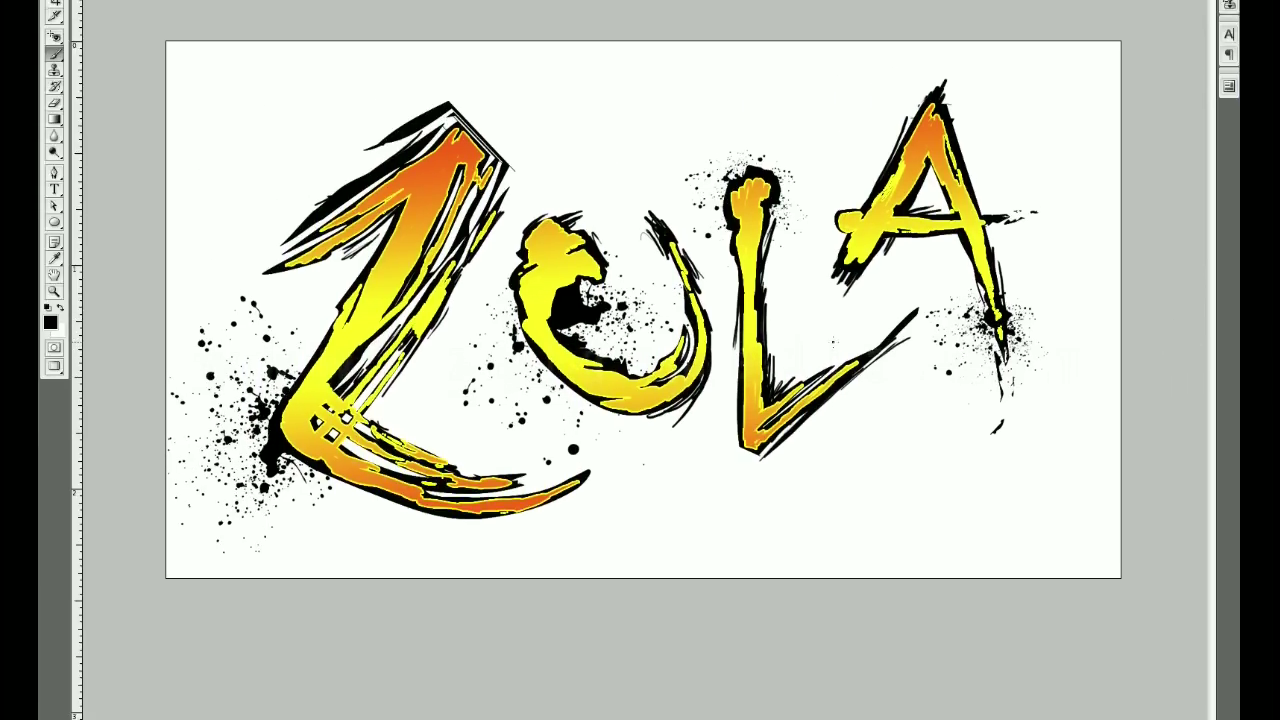
{"action": "key", "text": "super+Tab"}
{"action": "key", "text": "super+Tab"}
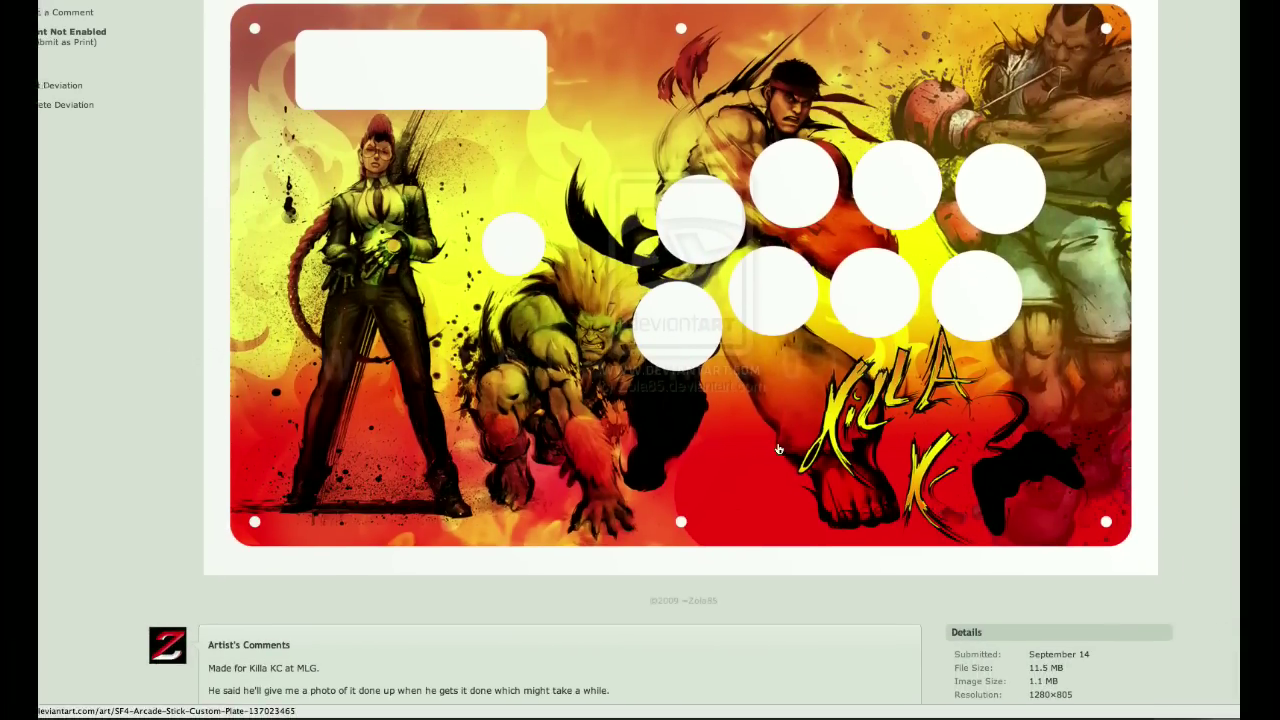
{"action": "key", "text": "super+Tab"}
{"action": "key", "text": "super+Tab"}
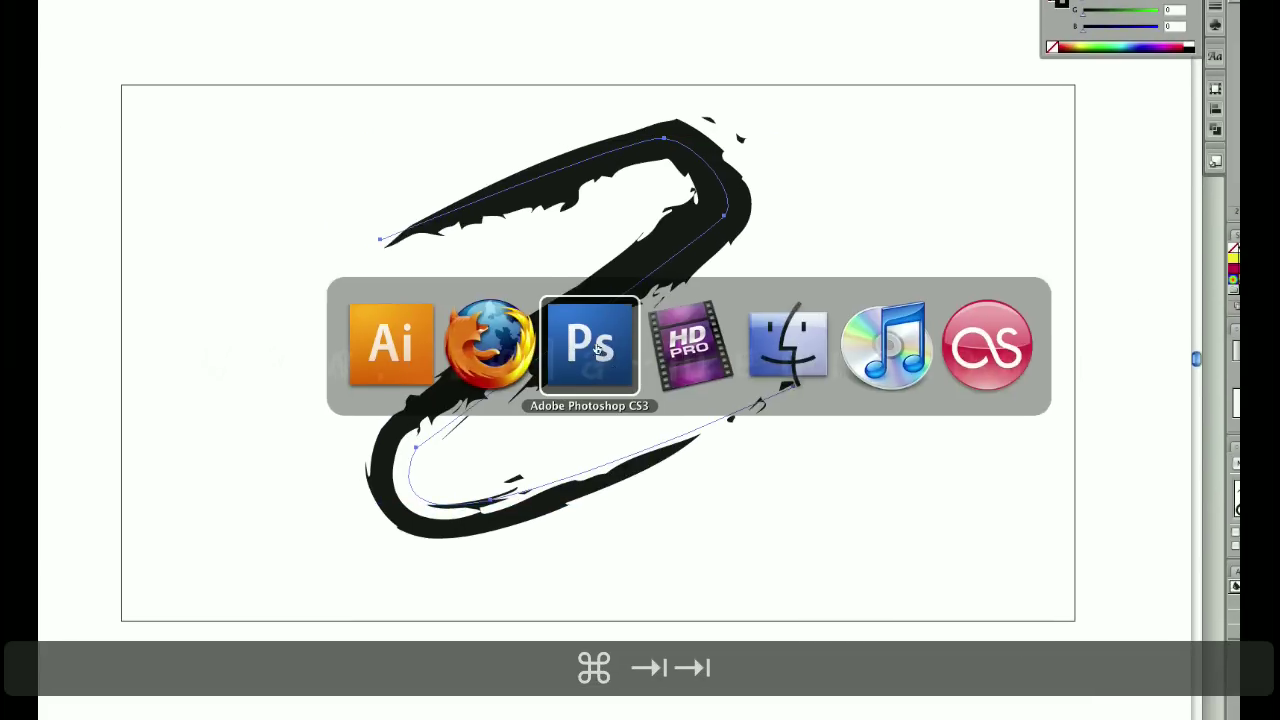
Step: Switch from Illustrator back to Photoshop CS3's finished ZOLA artwork
{"action": "key", "text": "super+Tab"}
{"action": "key", "text": "super+Tab"}
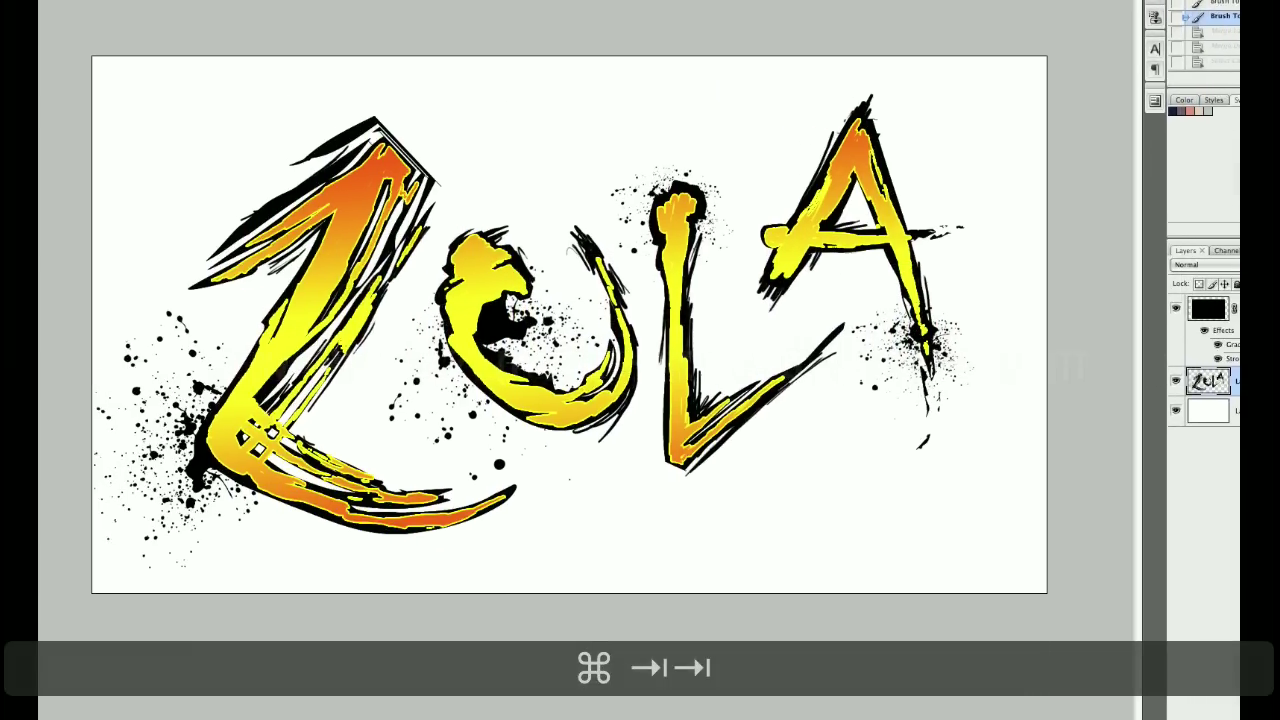